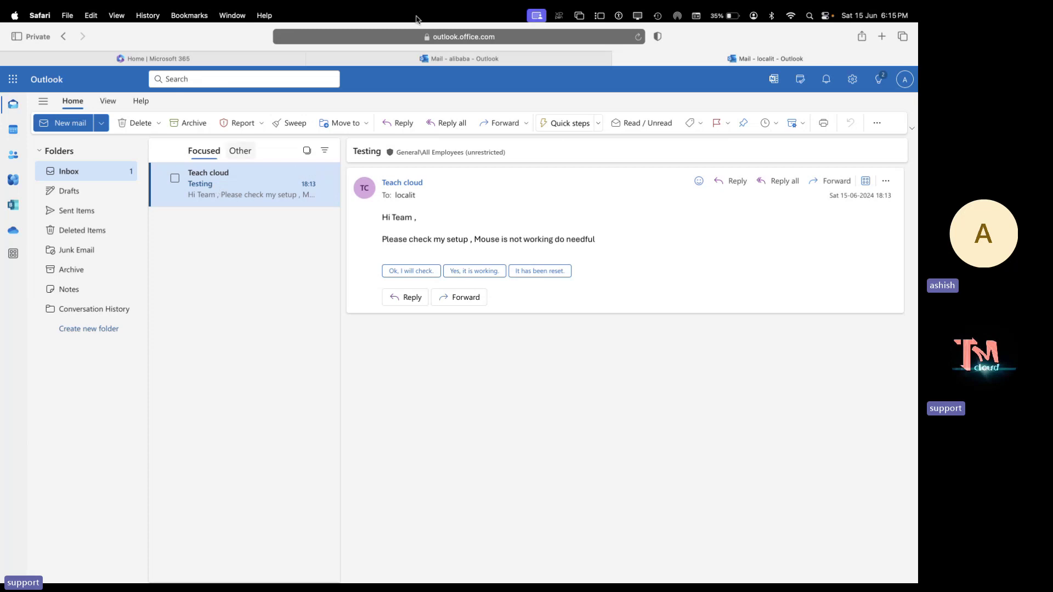
Reply to the Testing email from Teach cloud with "Okay !" and send it
click(414, 298)
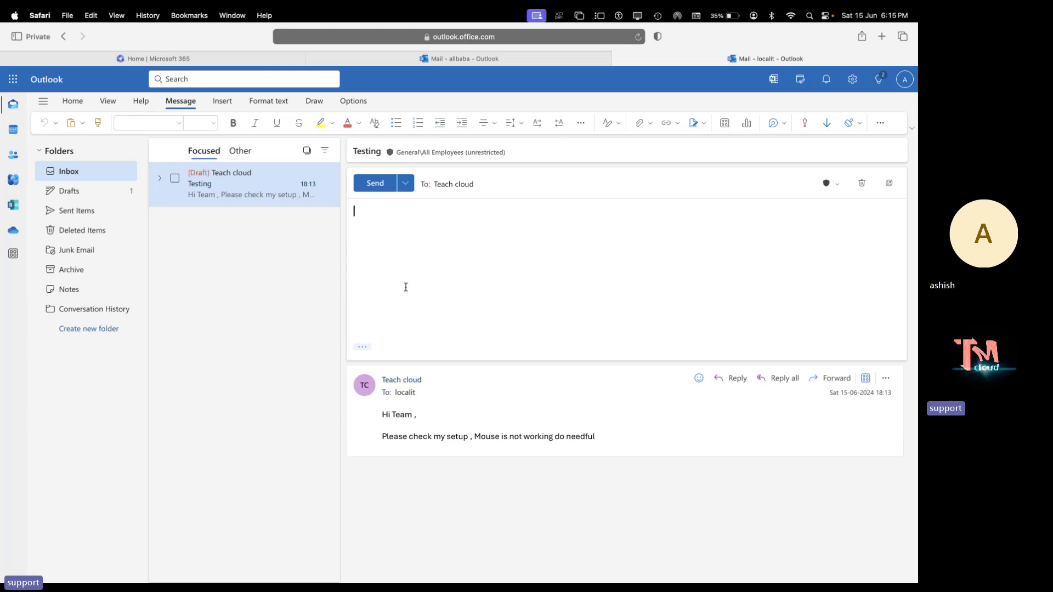
text(Okay)
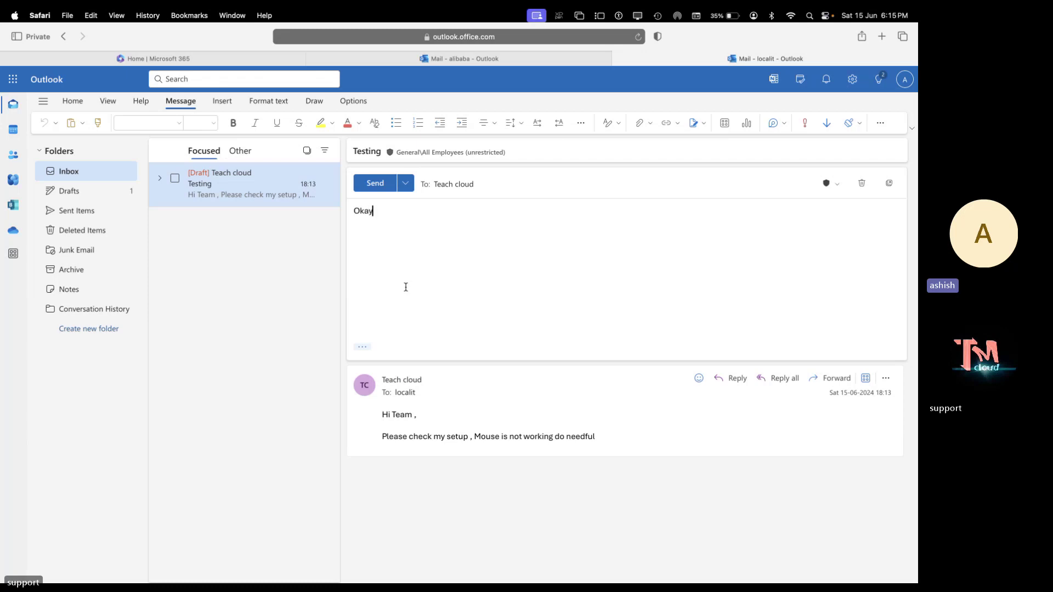
text( !)
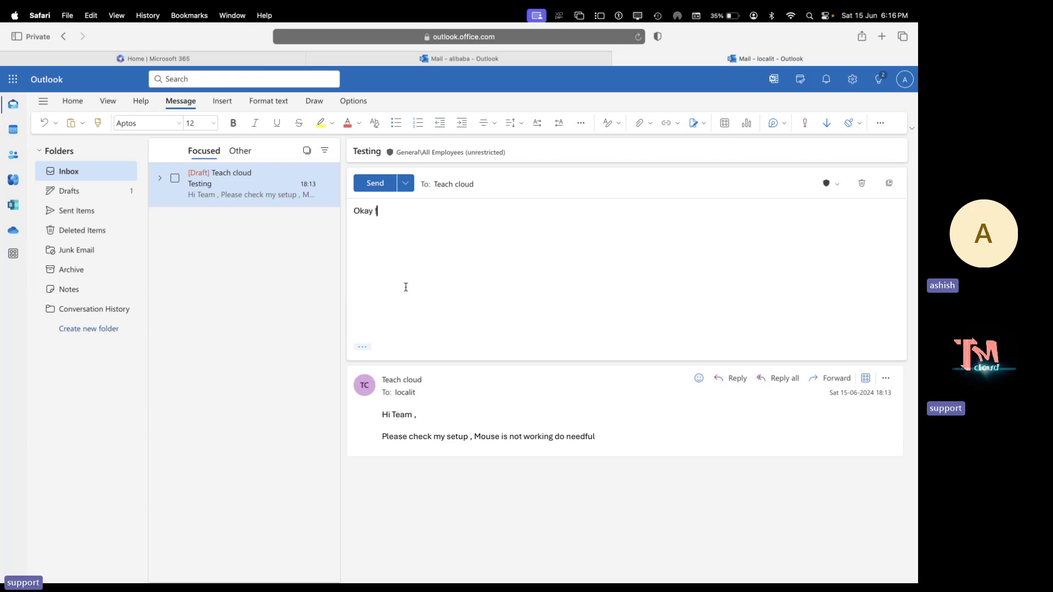
click(395, 183)
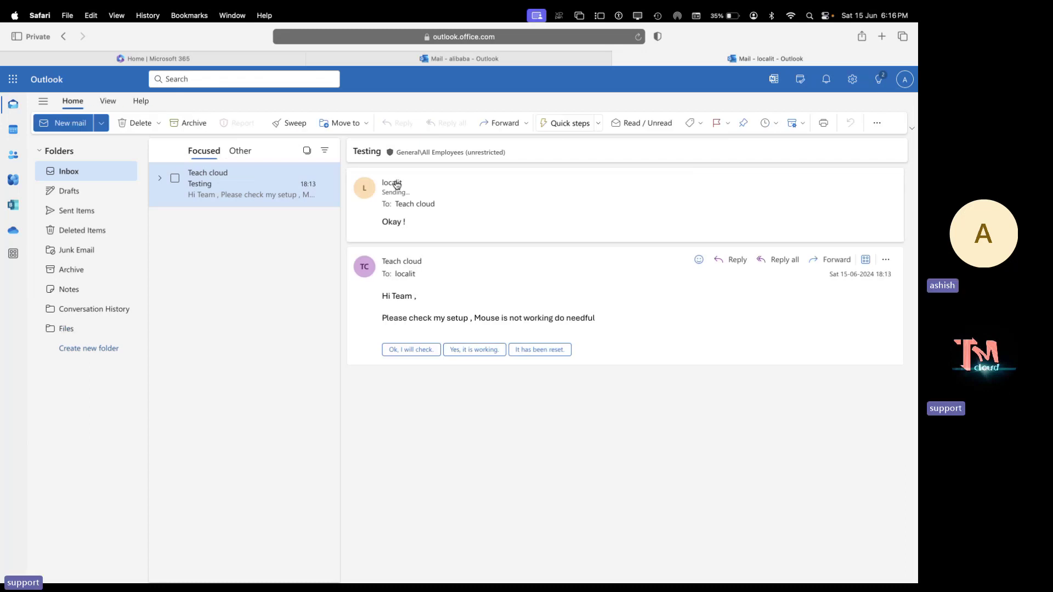
Switch to Chrome and read localit's reply to the Testing email in the Teach cloud inbox
key(ctrl+Right)
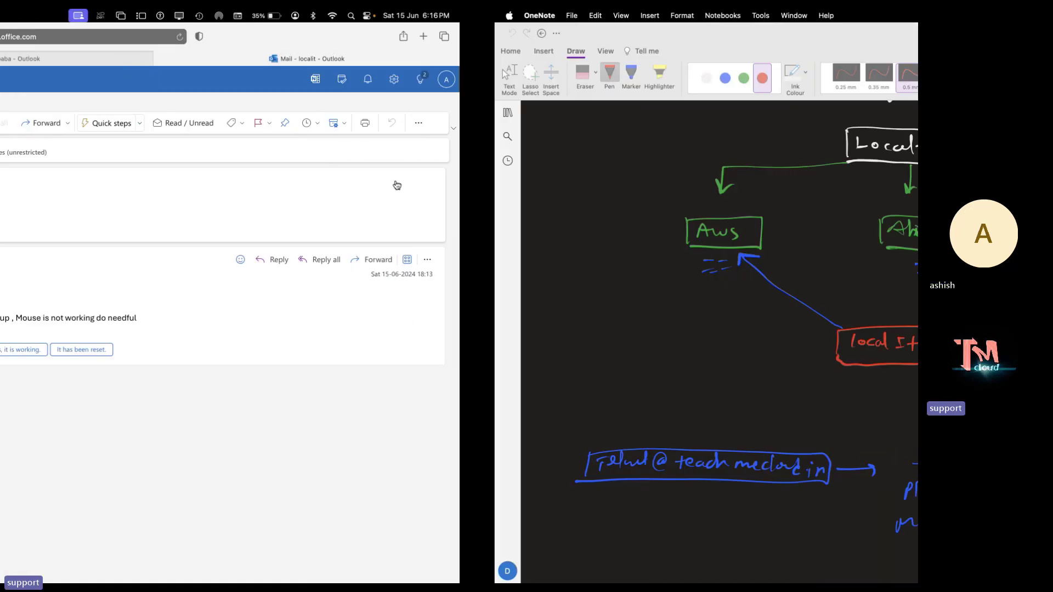
key(ctrl+Right)
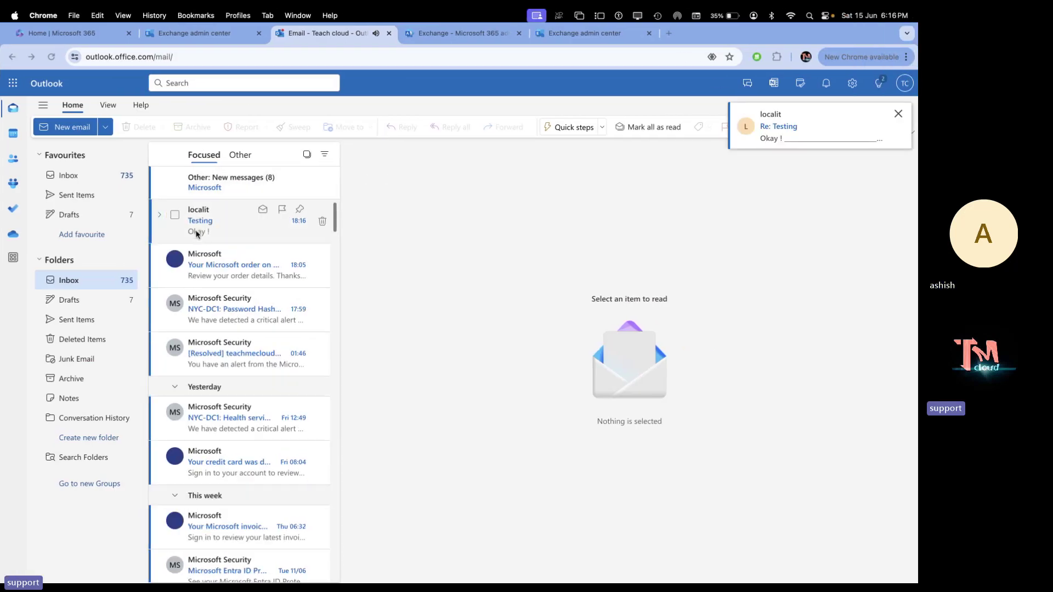
click(200, 222)
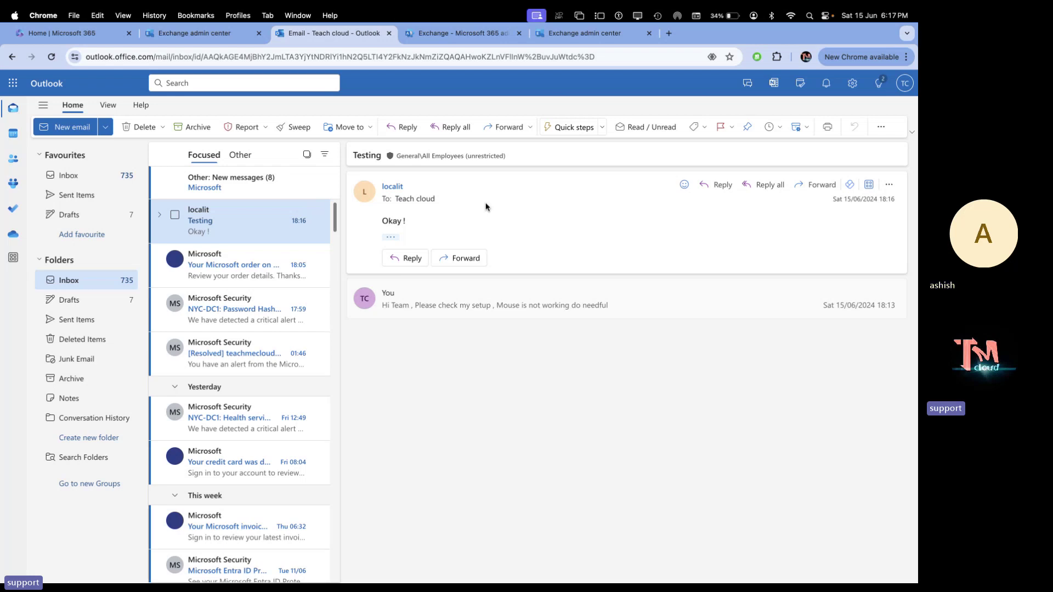
key(super+grave)
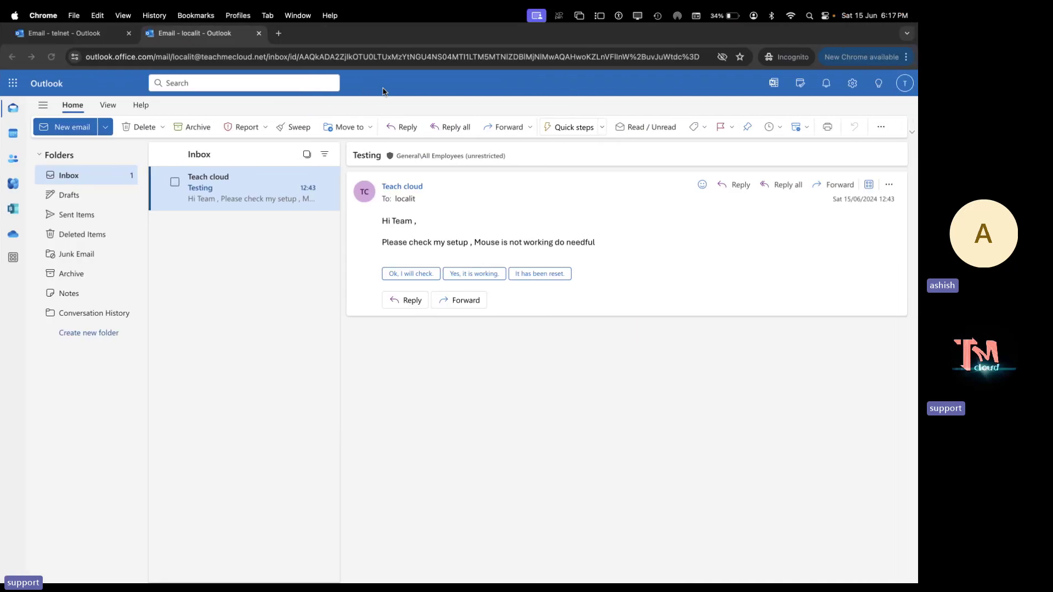
key(super+grave)
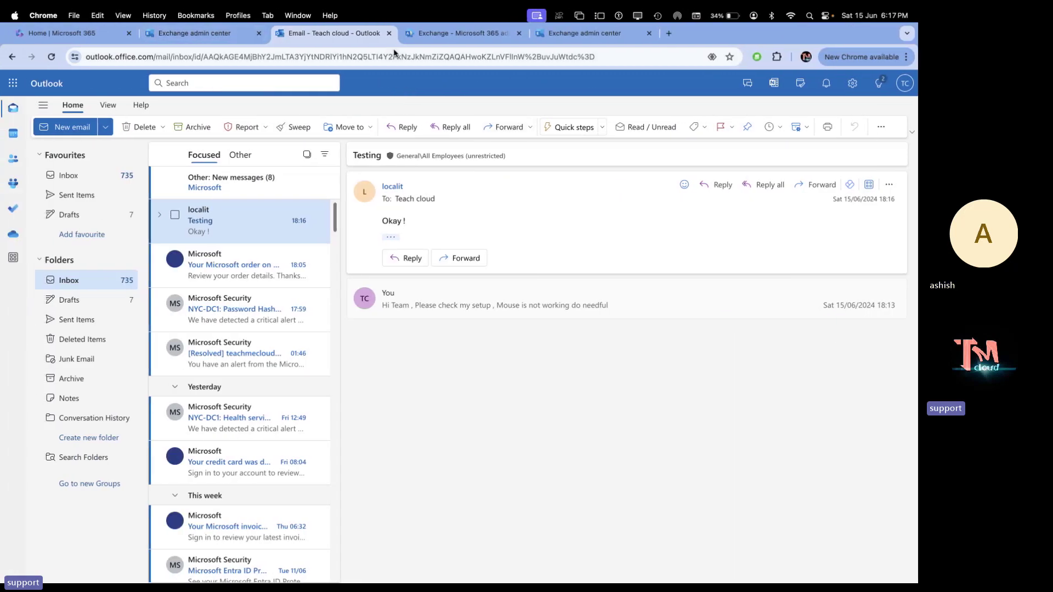
Close the Teach cloud mail page and return to the Exchange mailbox list, closing the localit details and clearing its selection
click(389, 33)
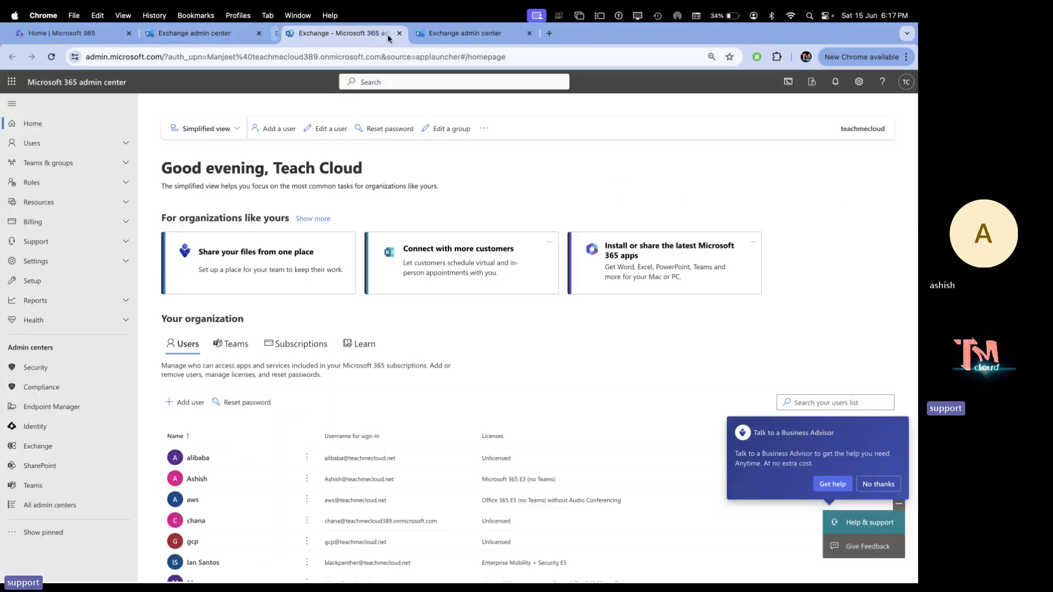
click(194, 34)
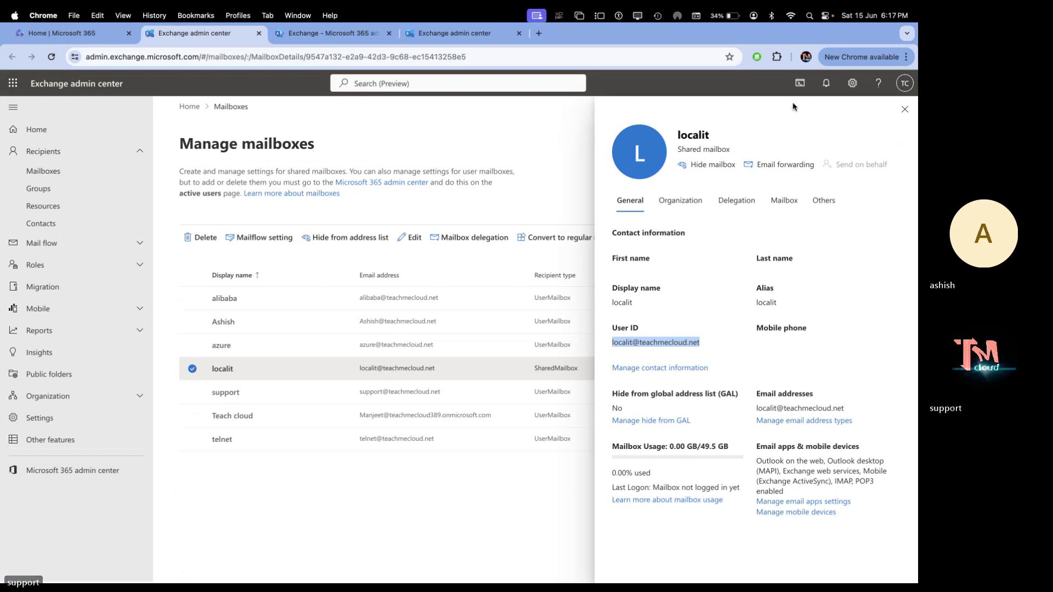
click(904, 110)
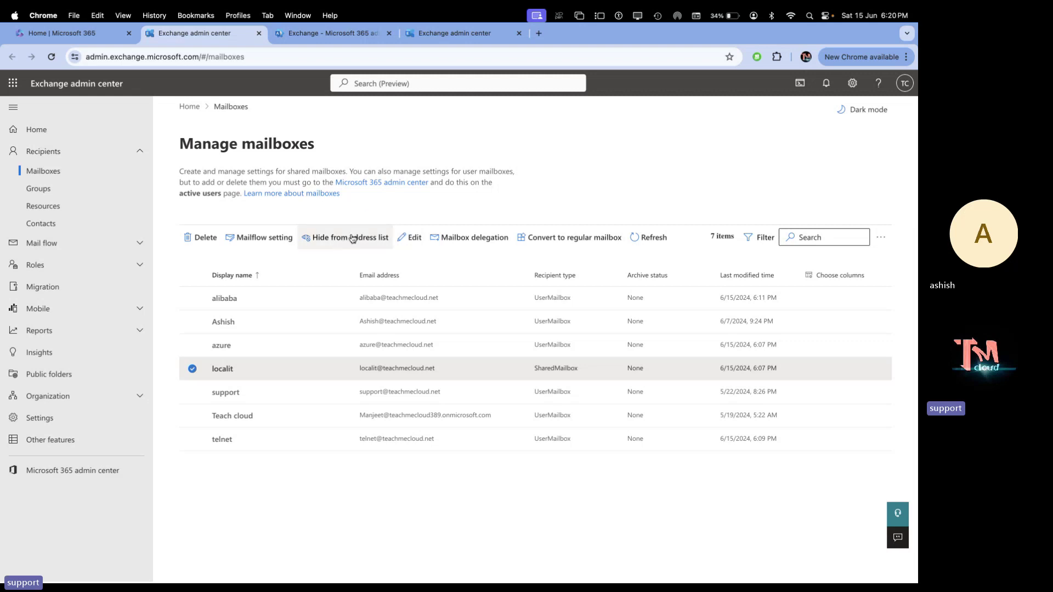
click(412, 238)
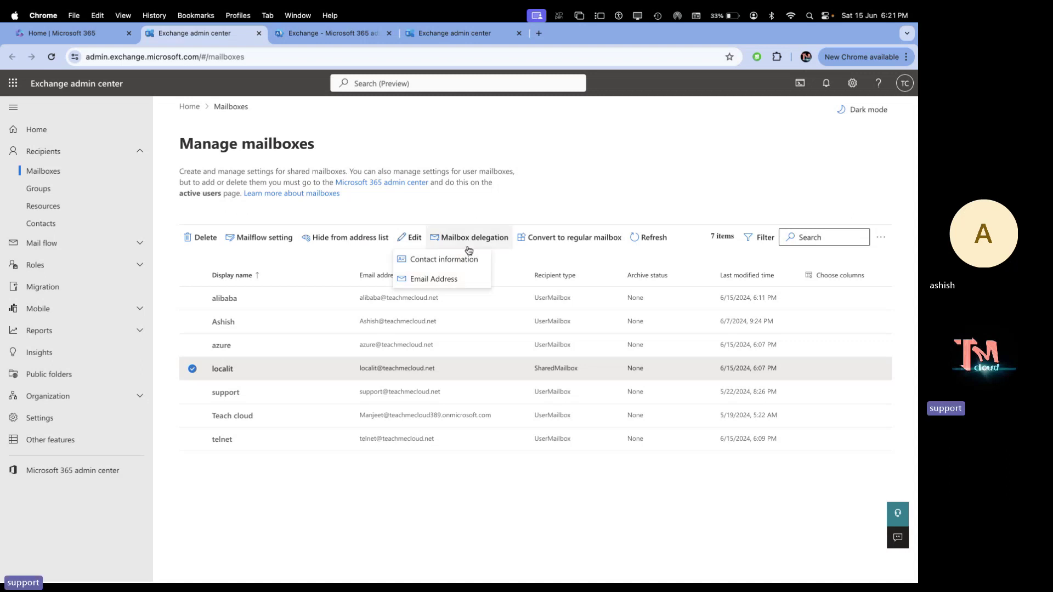
click(520, 205)
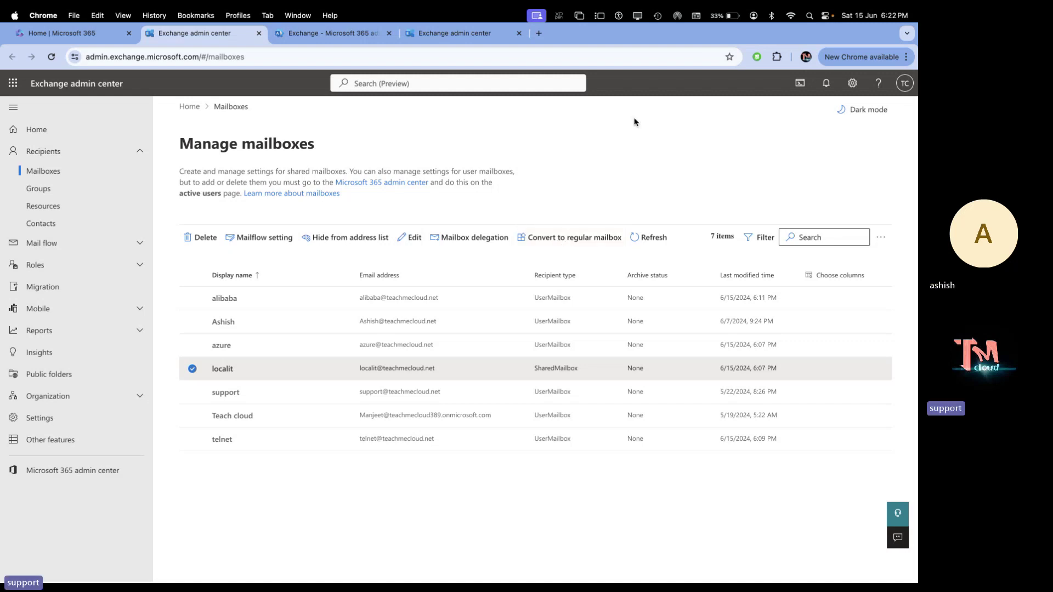
click(192, 370)
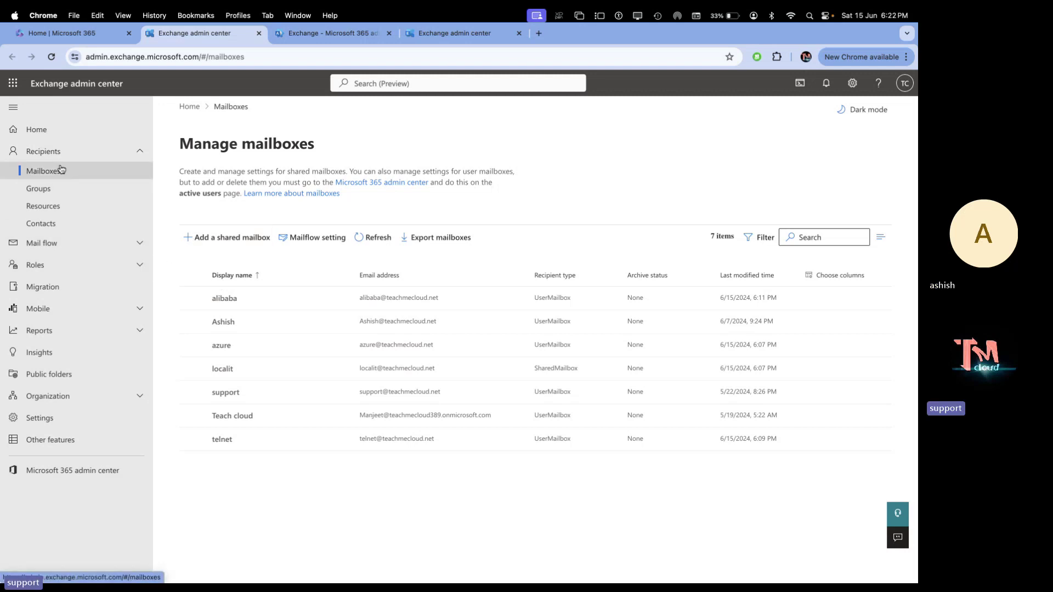
Delete the finance group from the Microsoft 365 groups in the Exchange admin center
click(54, 187)
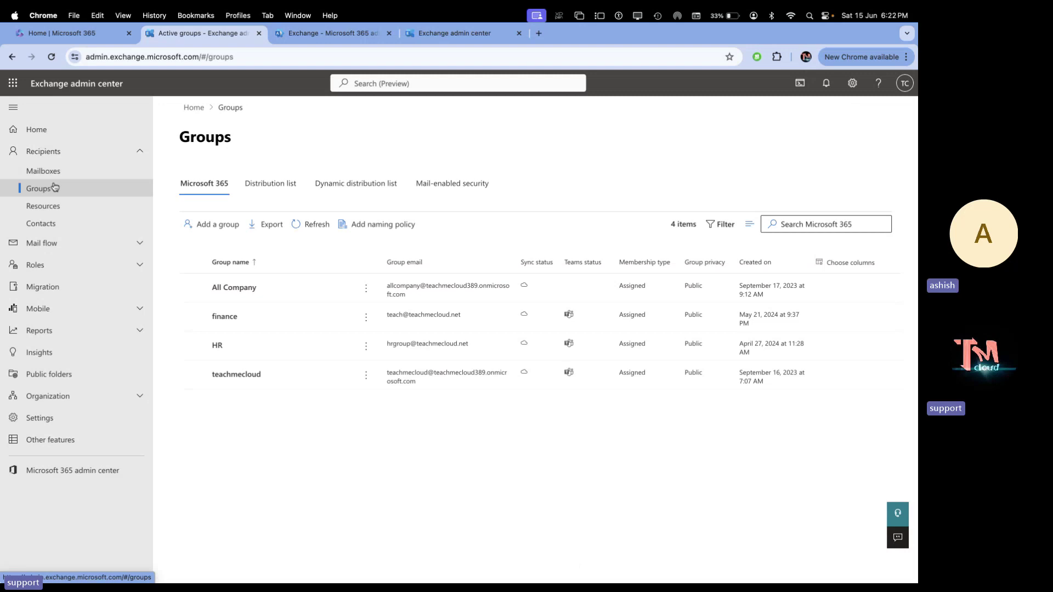
click(192, 345)
click(197, 324)
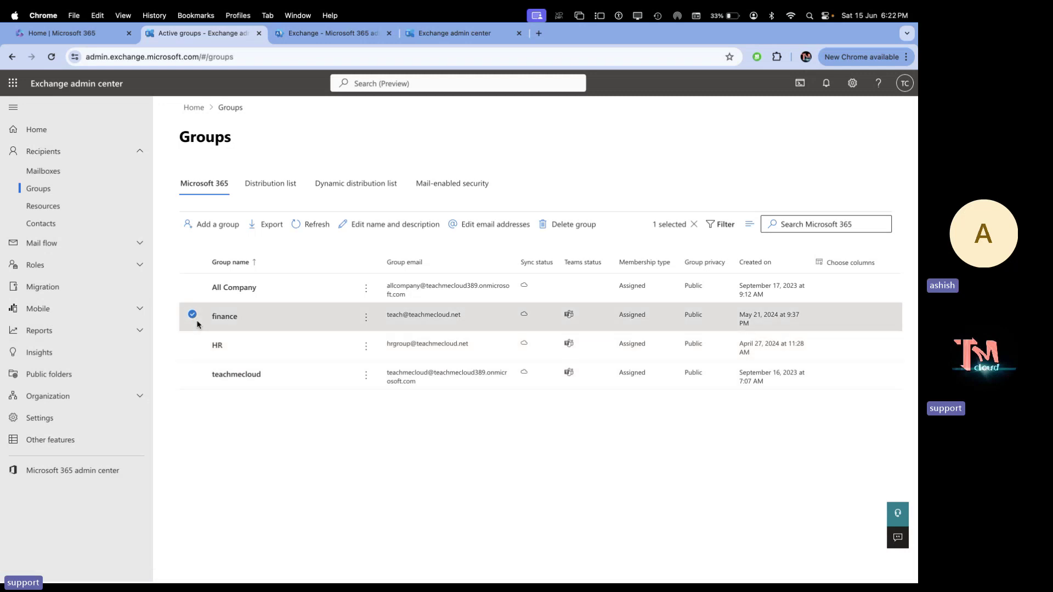
click(564, 224)
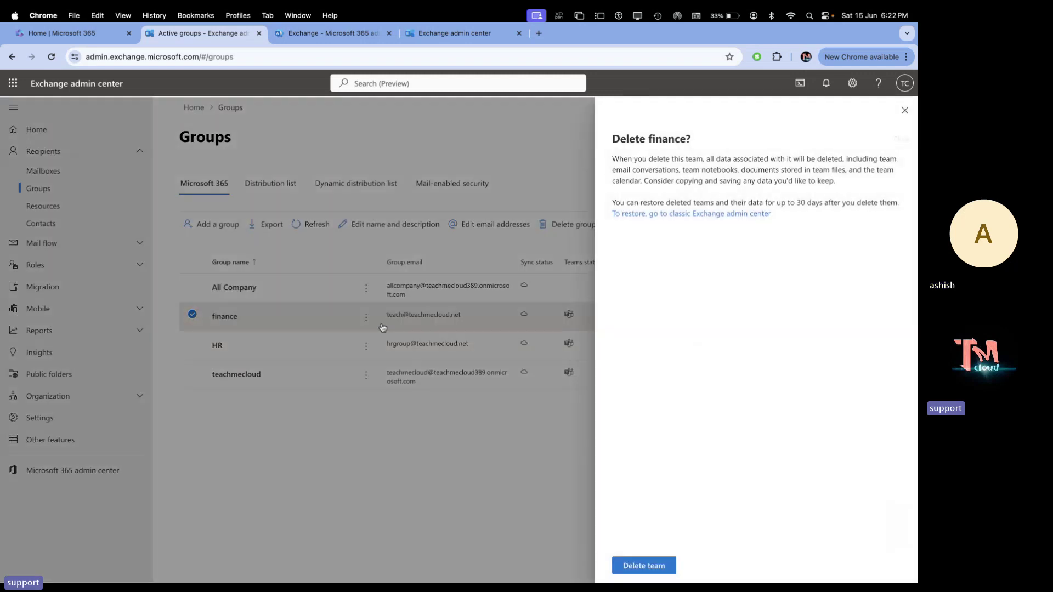
click(643, 564)
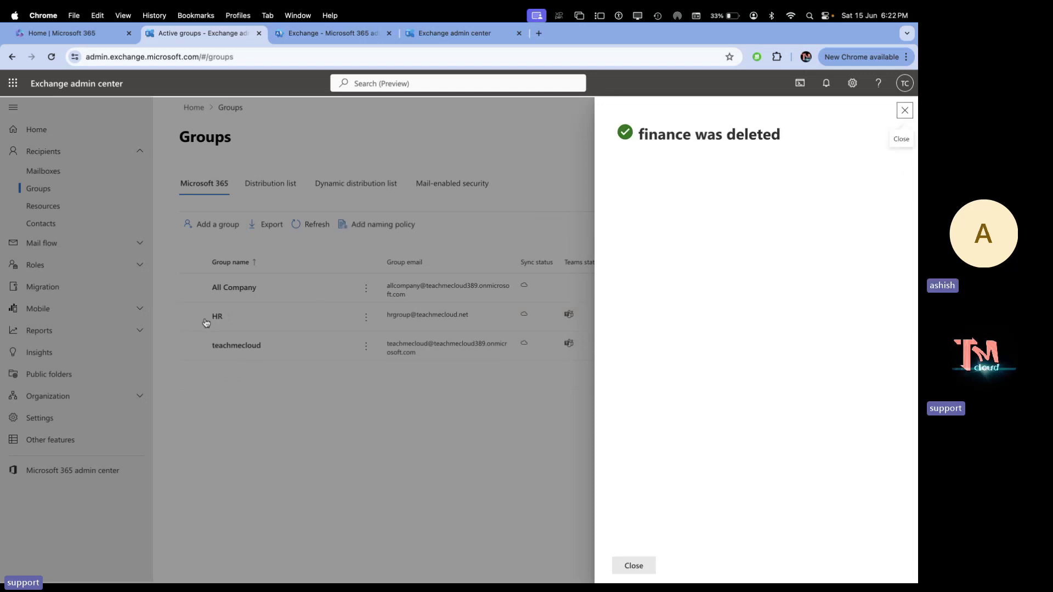
click(633, 565)
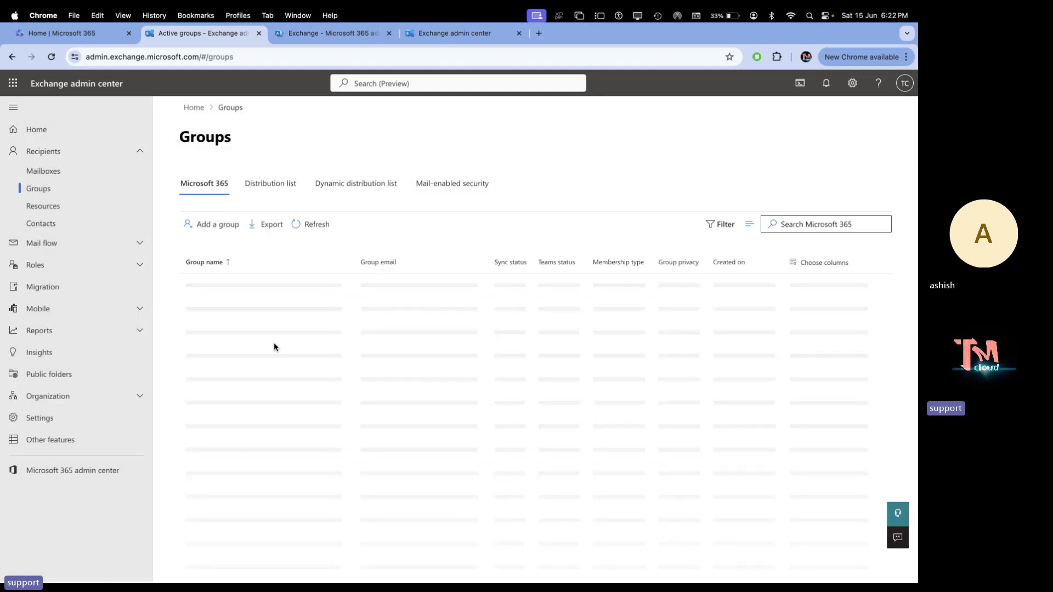
Delete the HR group from the Microsoft 365 groups and refresh the group list
click(193, 317)
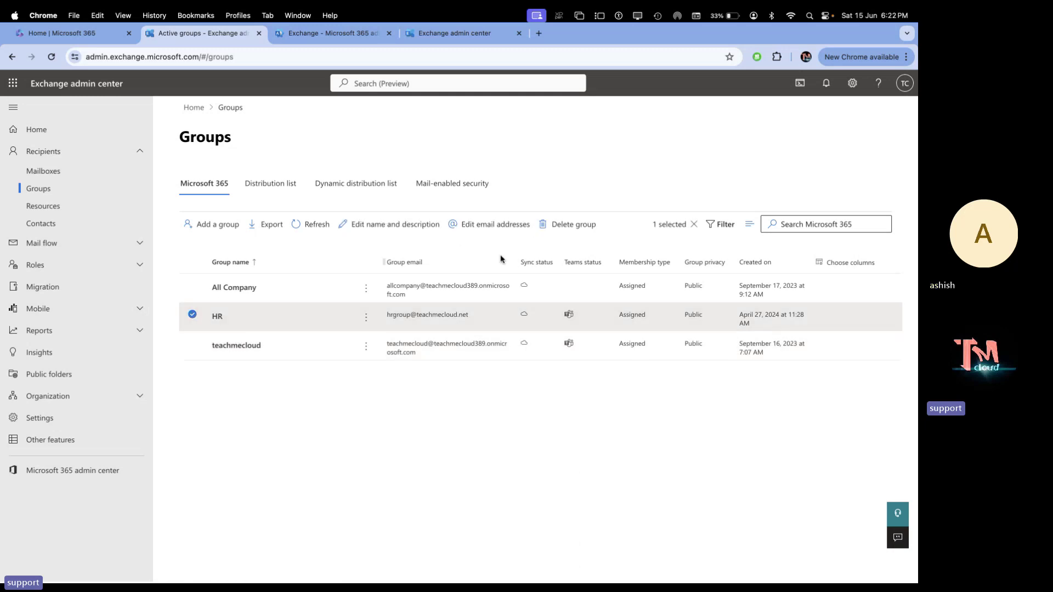
click(567, 224)
click(642, 568)
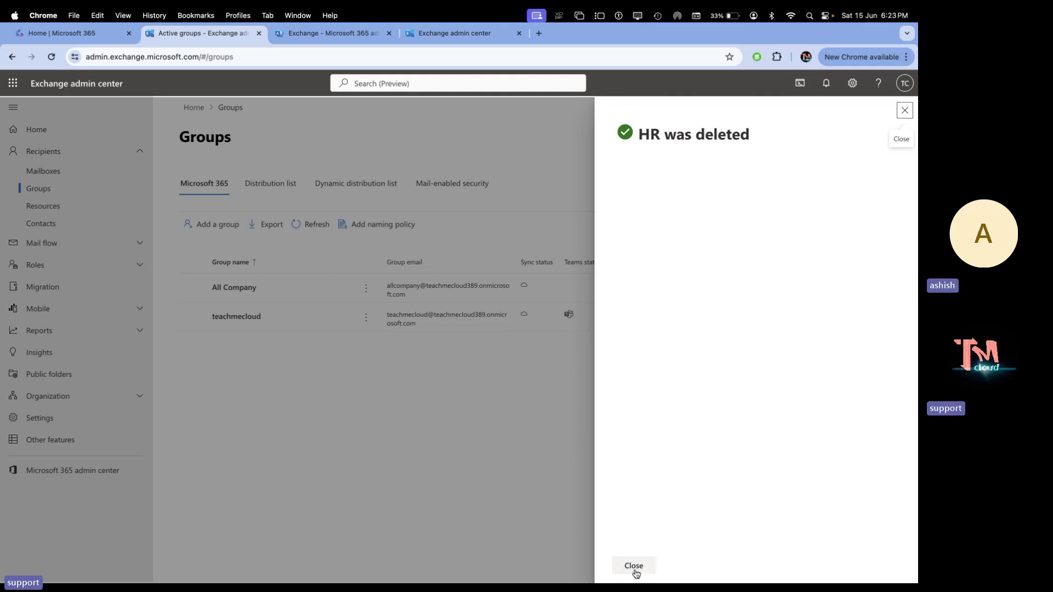
click(634, 566)
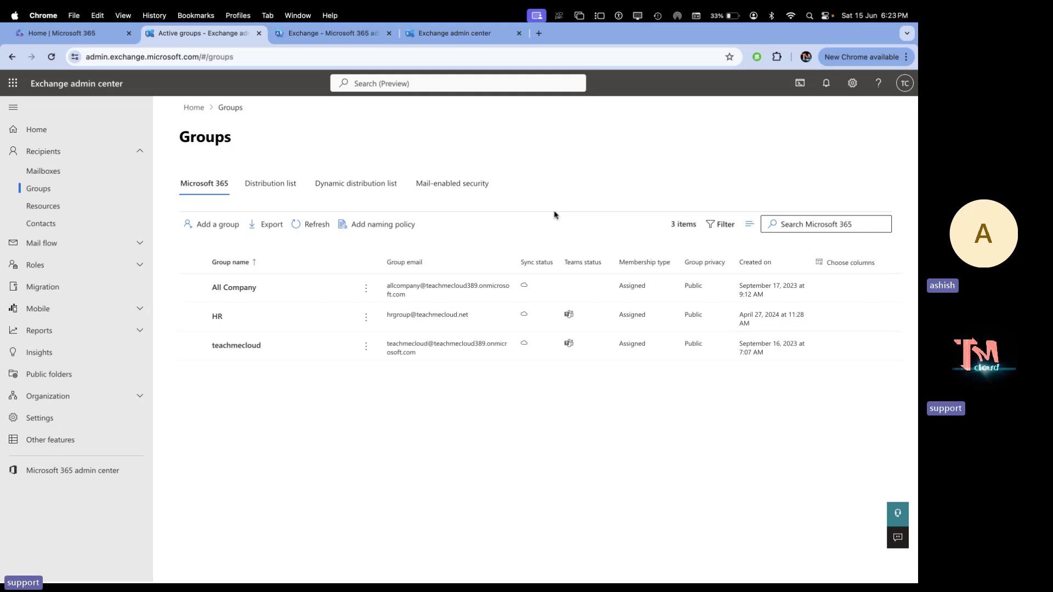
click(312, 226)
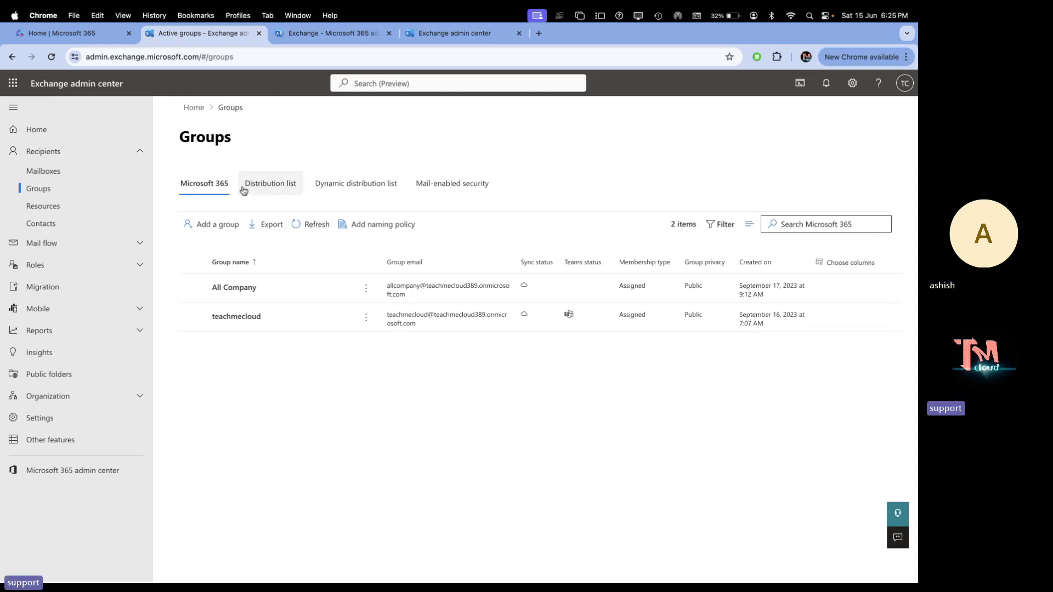
Start a new group of the Microsoft 365 type named HR, leaving the description empty
click(211, 232)
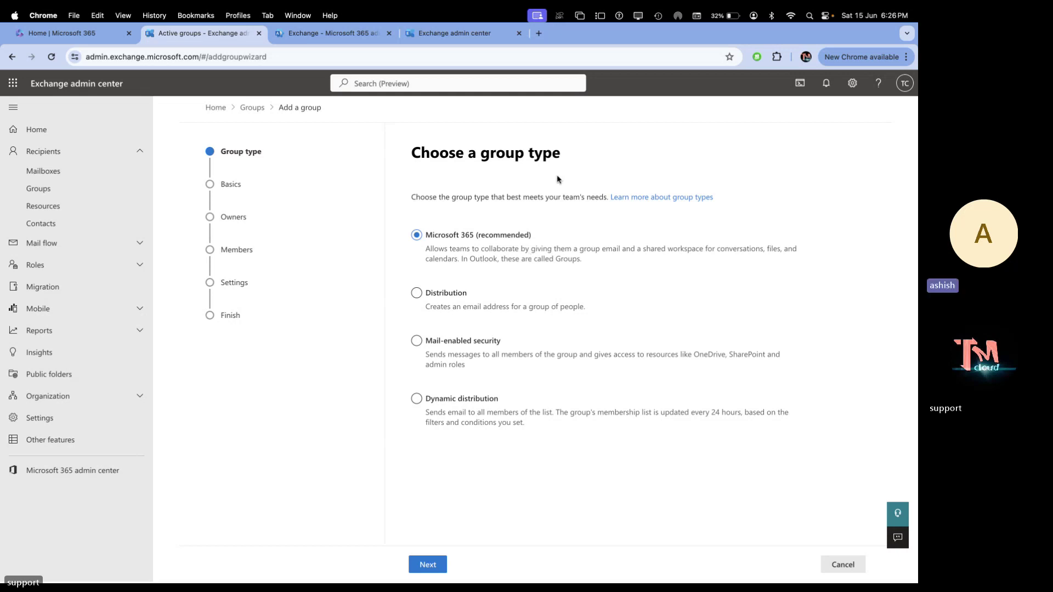
click(432, 568)
click(452, 249)
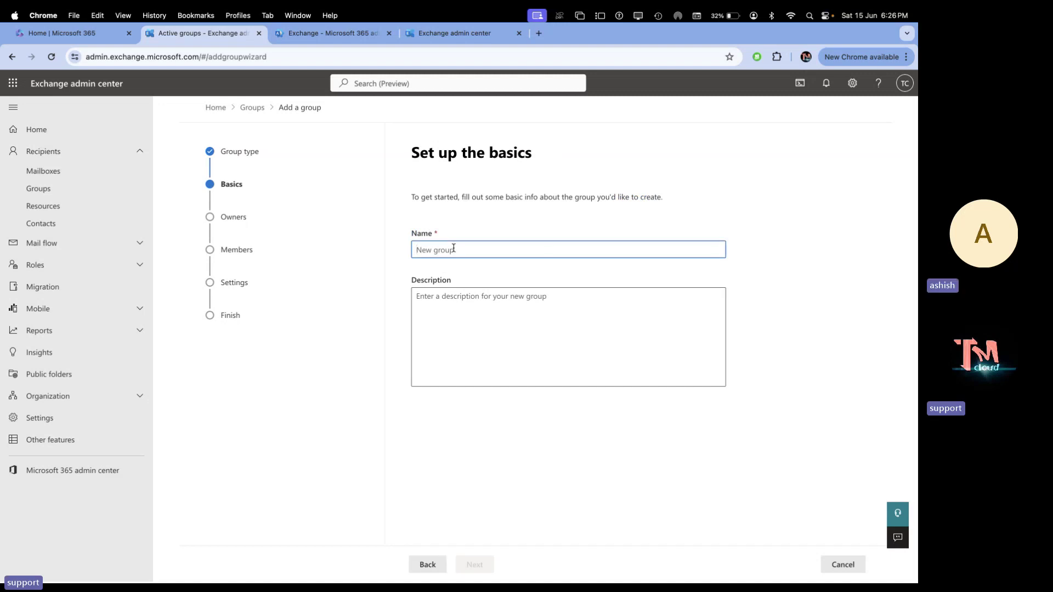
text(HR)
click(458, 406)
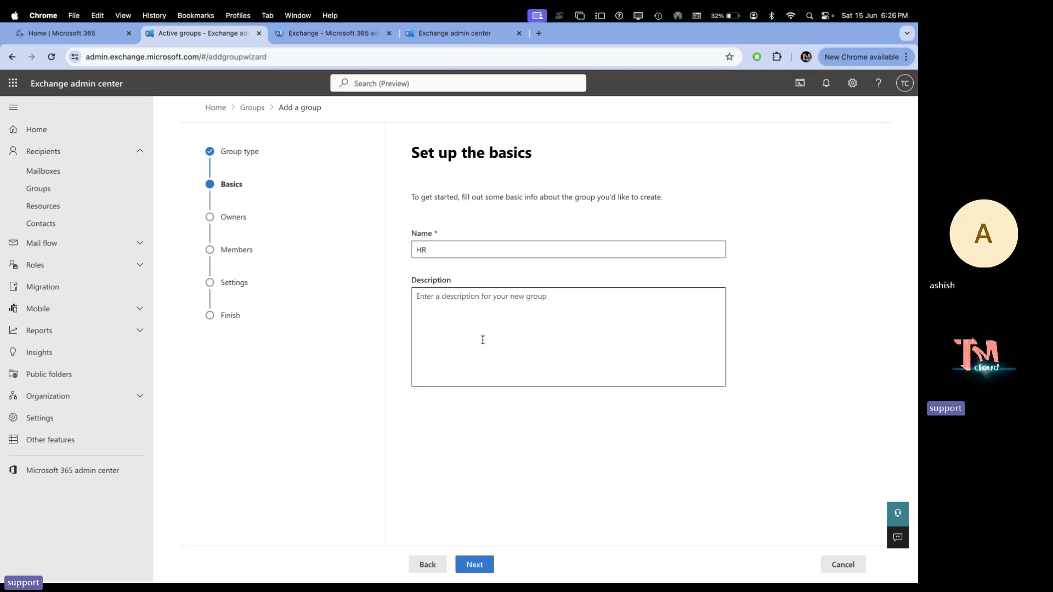
click(477, 566)
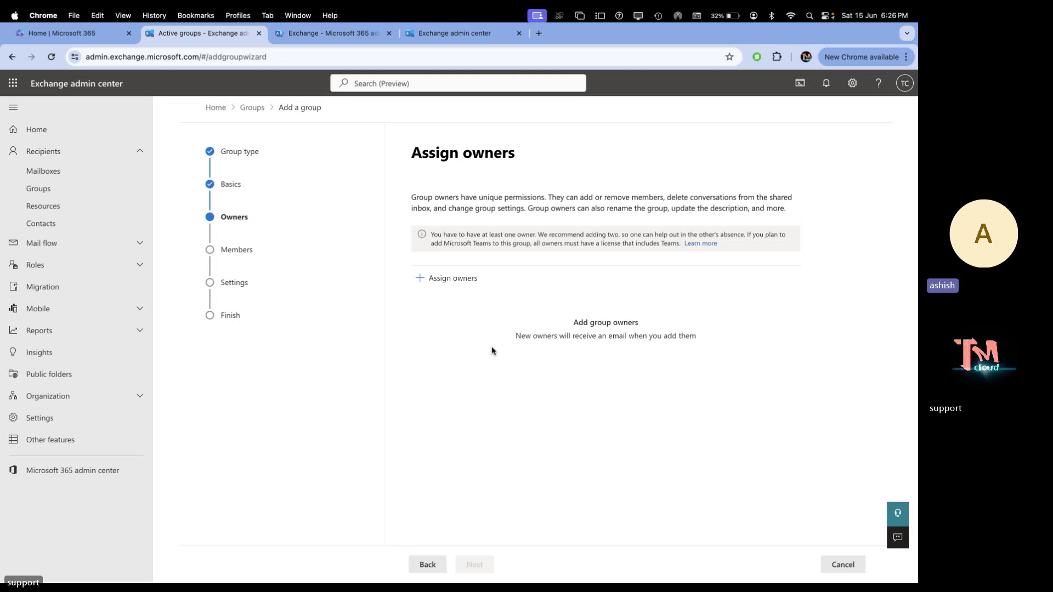
Assign Teach cloud as the owner of the new HR group and continue to the members stage
click(451, 278)
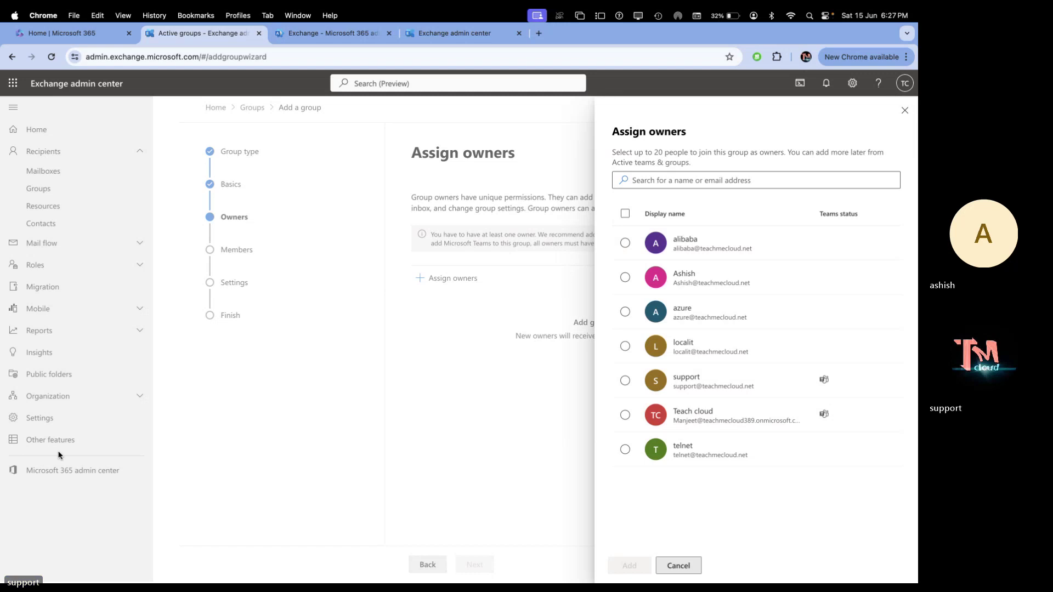
click(625, 415)
click(630, 568)
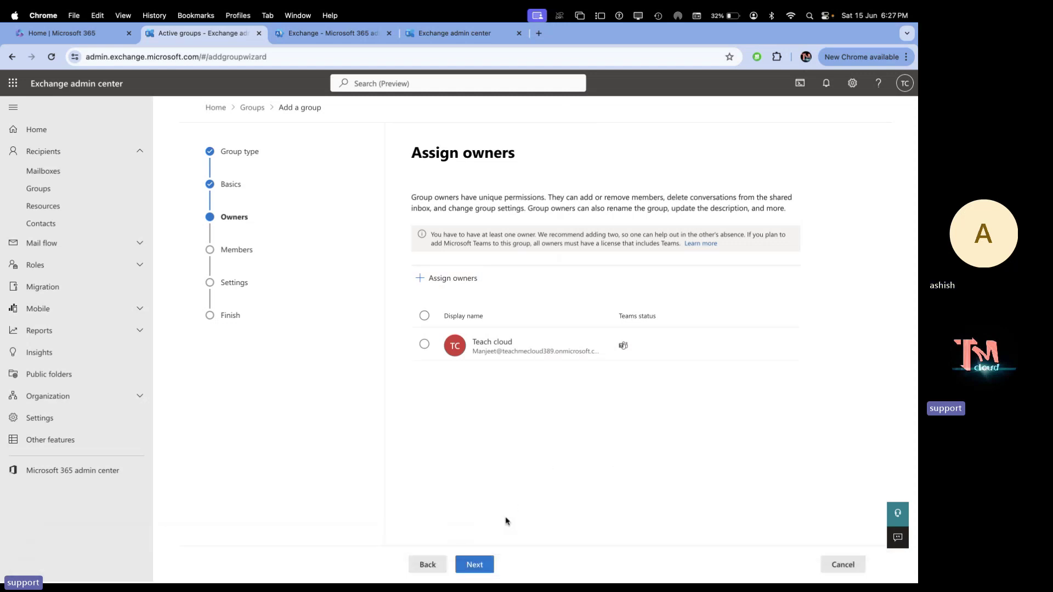
click(475, 562)
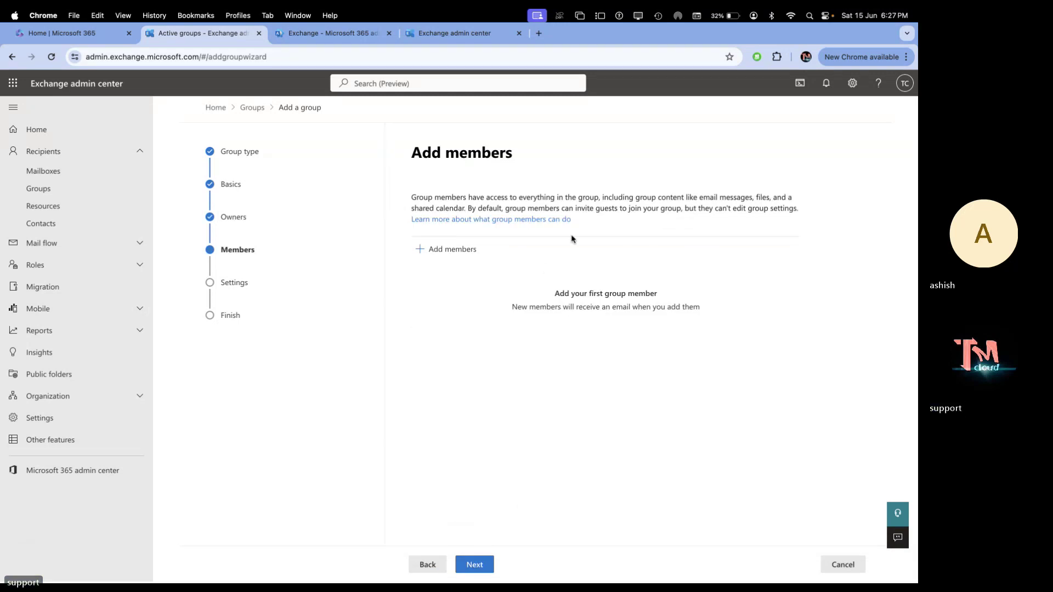
Add alibaba, azure and telnet as members of the new HR group and continue to the settings stage
click(470, 258)
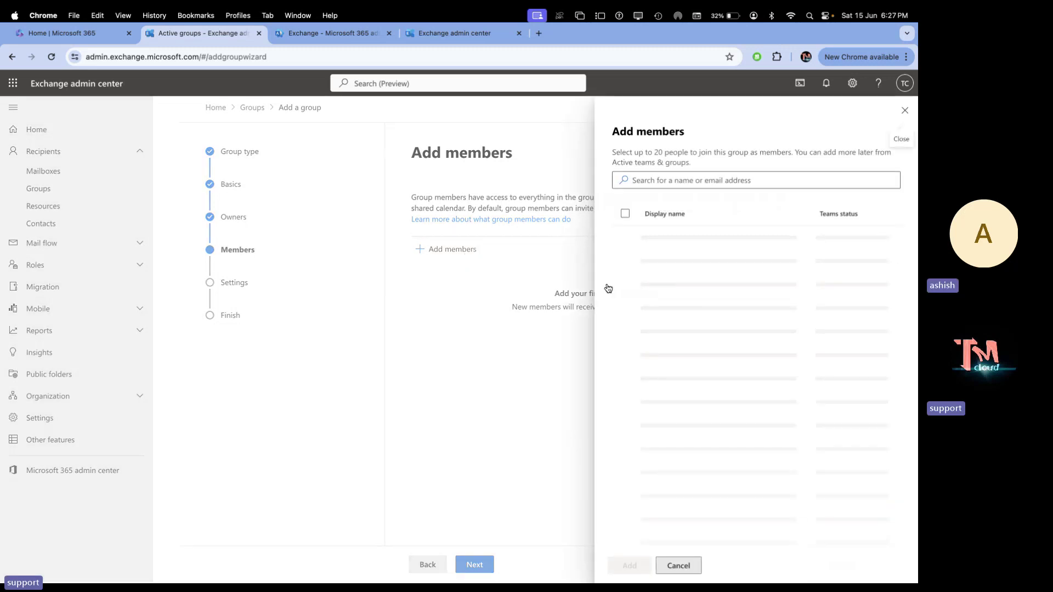
click(635, 243)
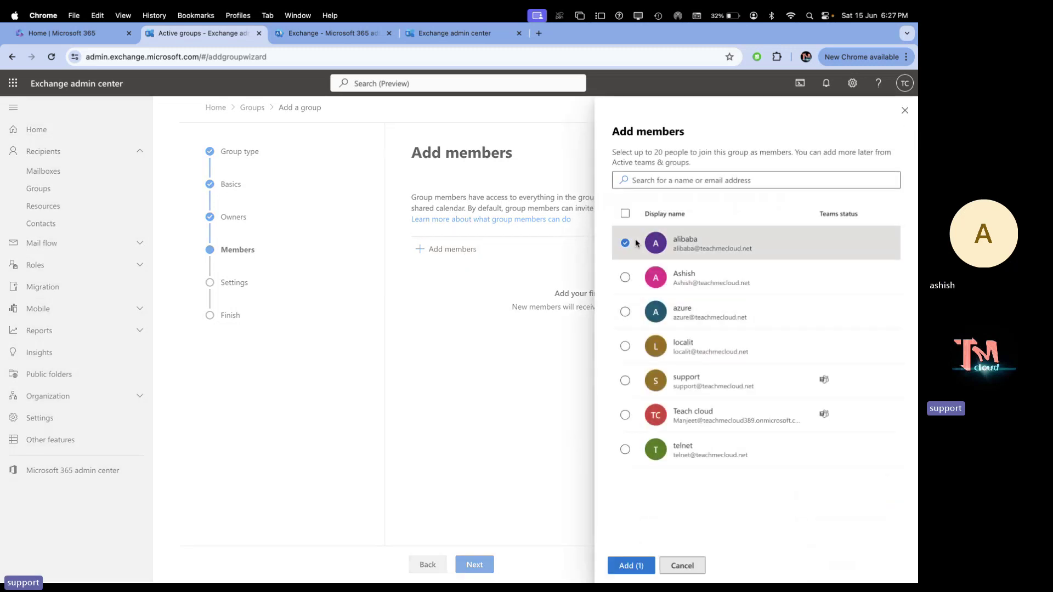
click(631, 317)
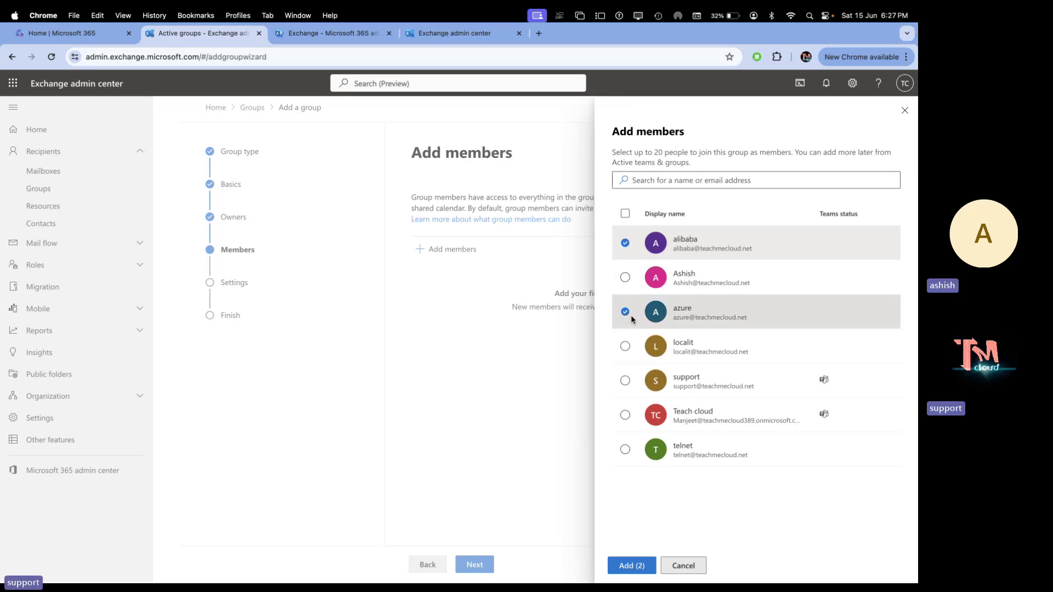
click(633, 445)
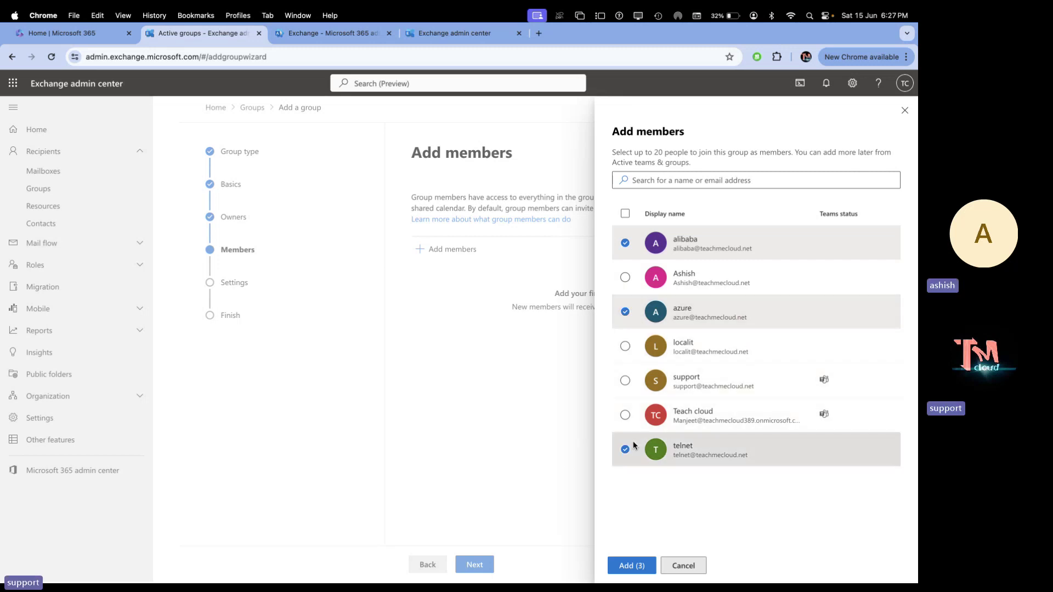
click(630, 564)
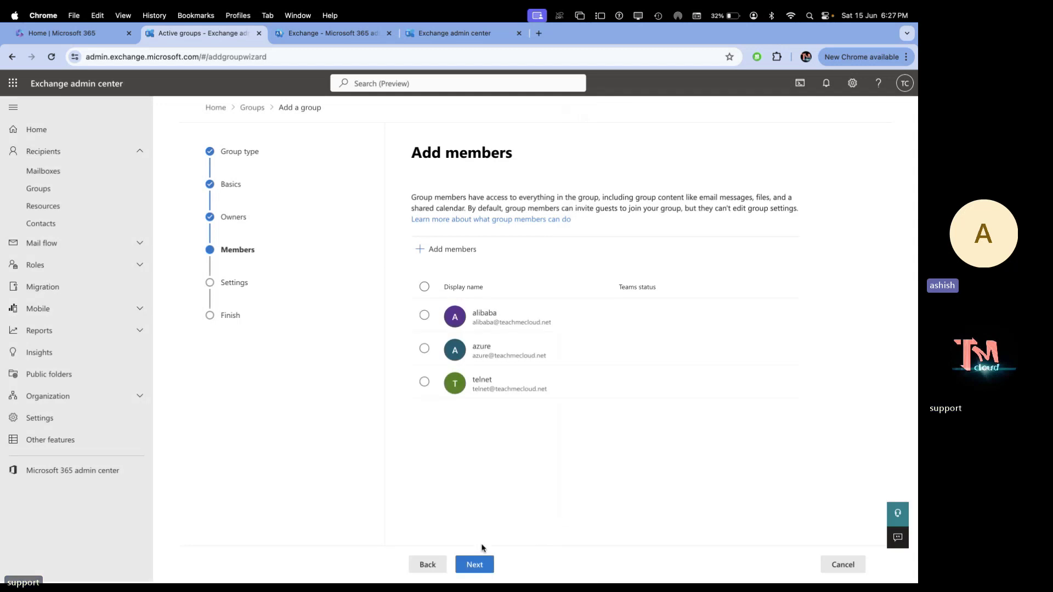
click(476, 565)
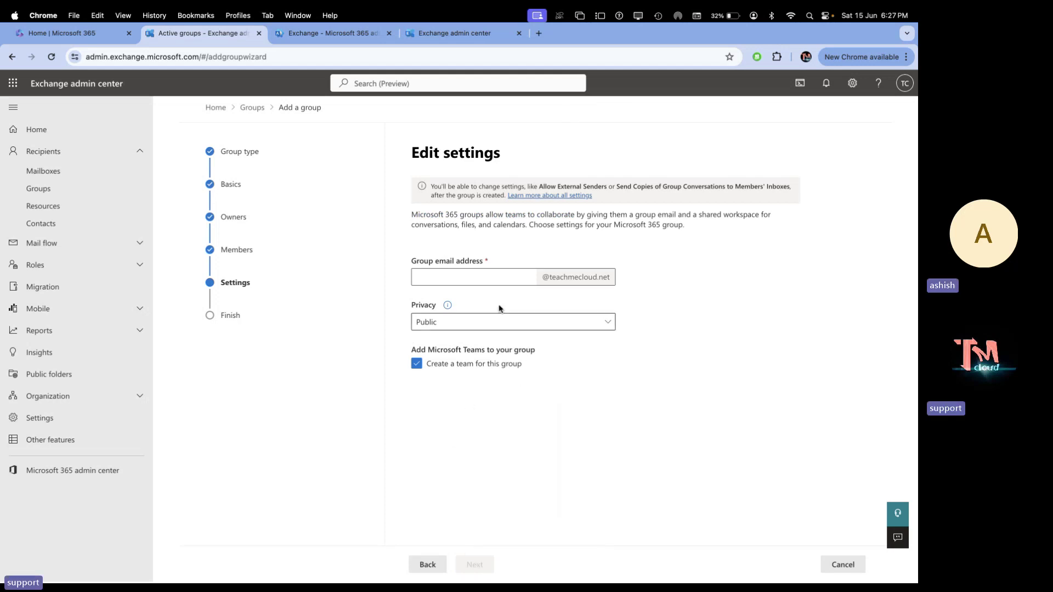
Set the group email alias to hr, keep Public privacy with a team, create the group and close the wizard
click(487, 276)
text(hr)
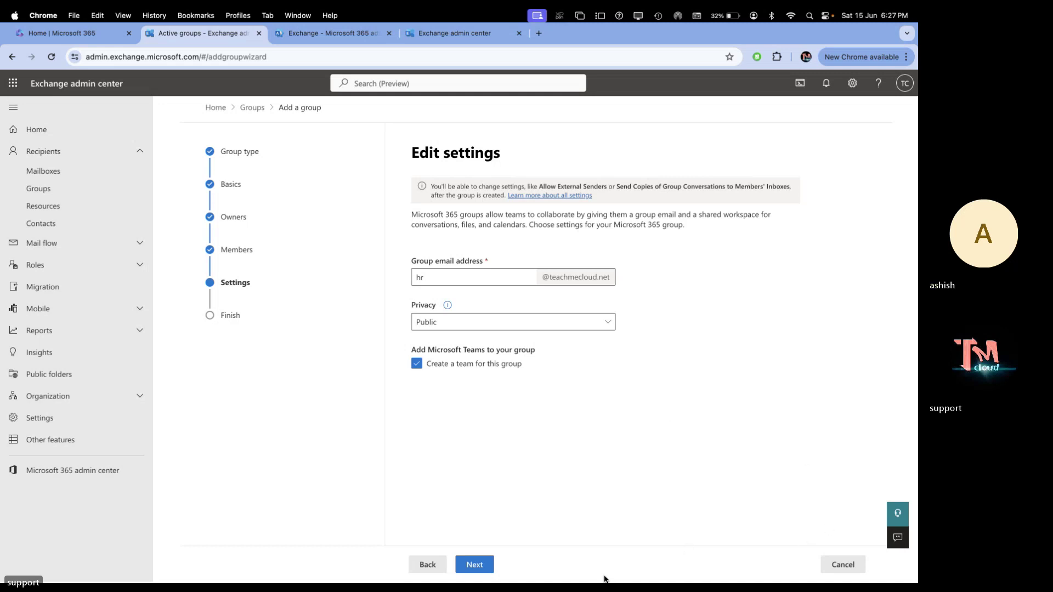
click(473, 566)
click(472, 570)
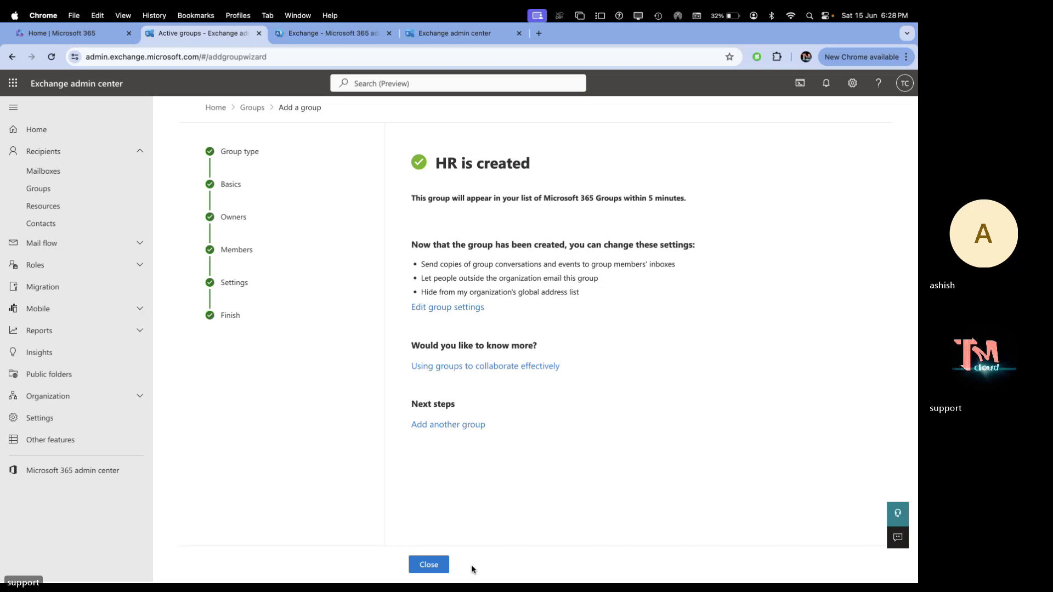
click(429, 565)
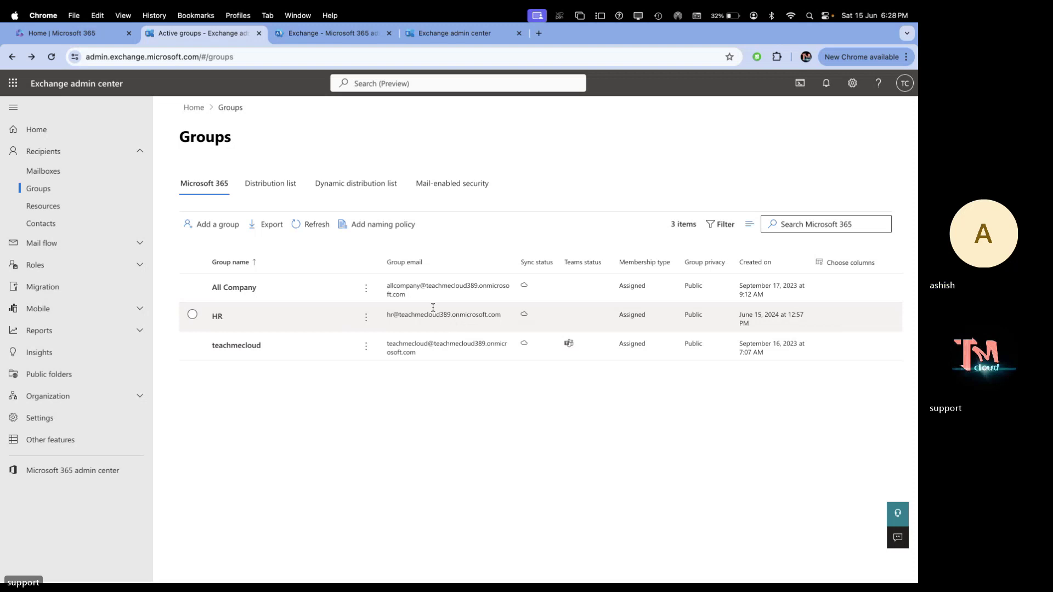
View the general details of the HR group, and reload the localit mailbox in Outlook to check its inbox
click(218, 316)
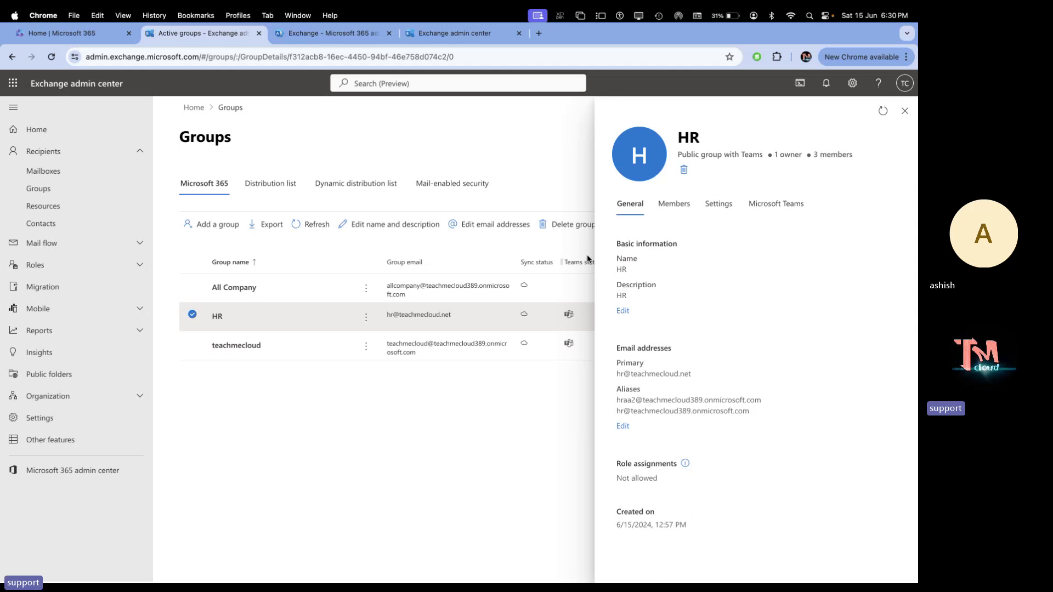
key(super+grave)
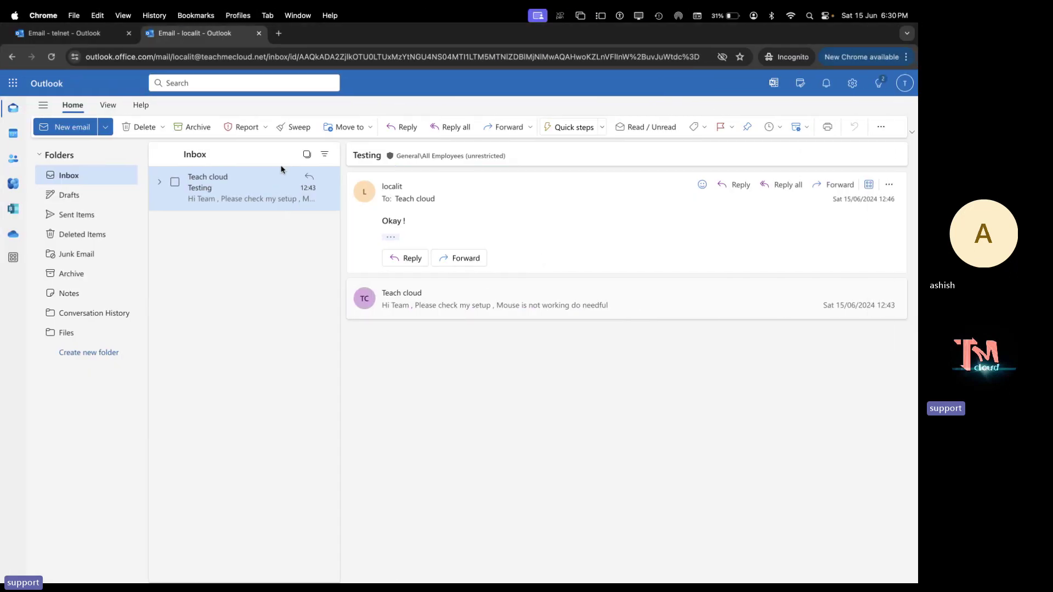
click(52, 56)
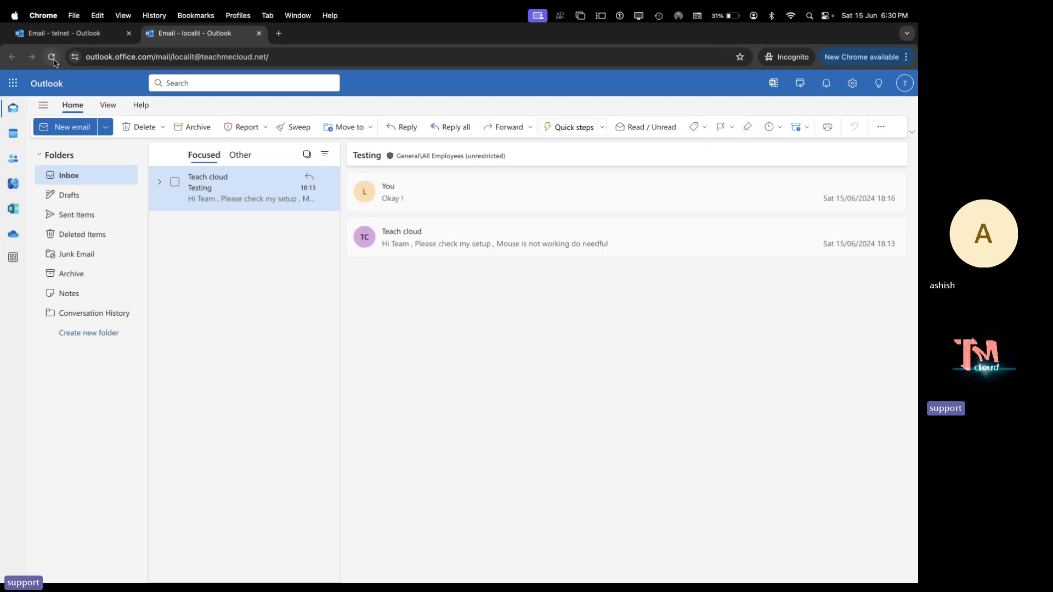
click(52, 57)
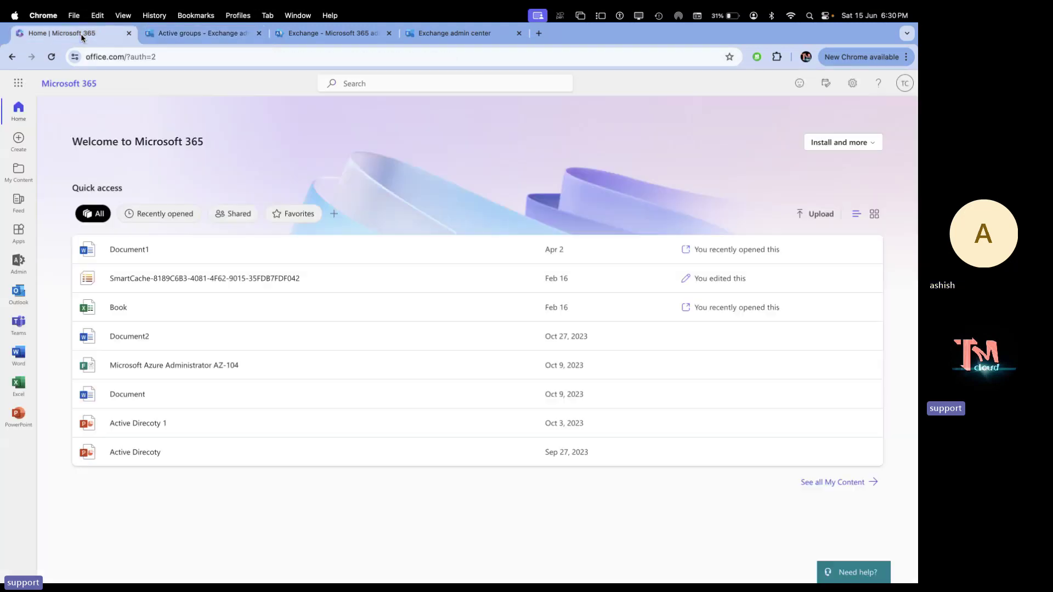
click(80, 34)
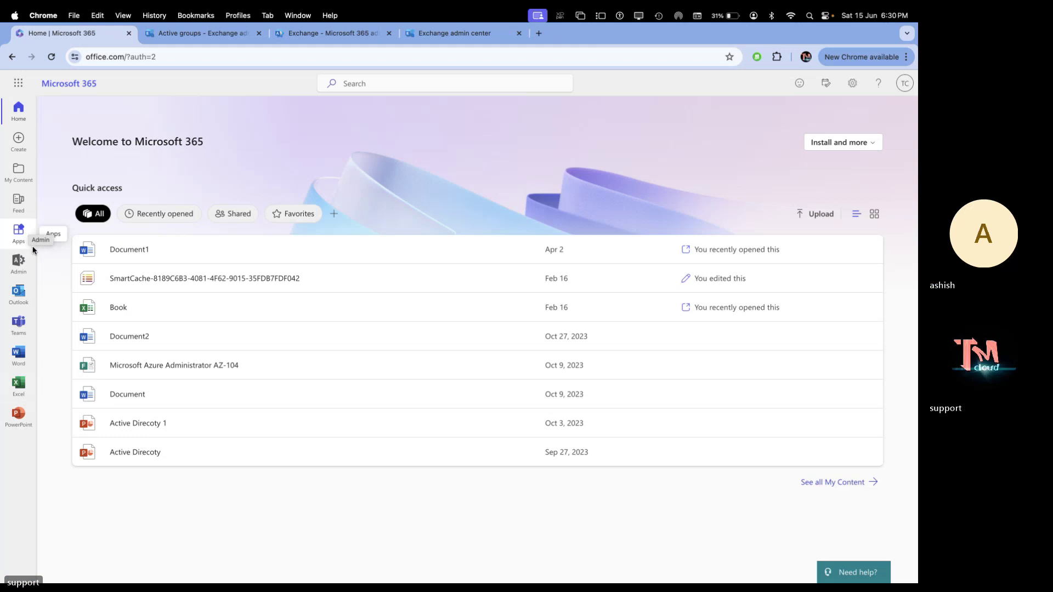
click(16, 87)
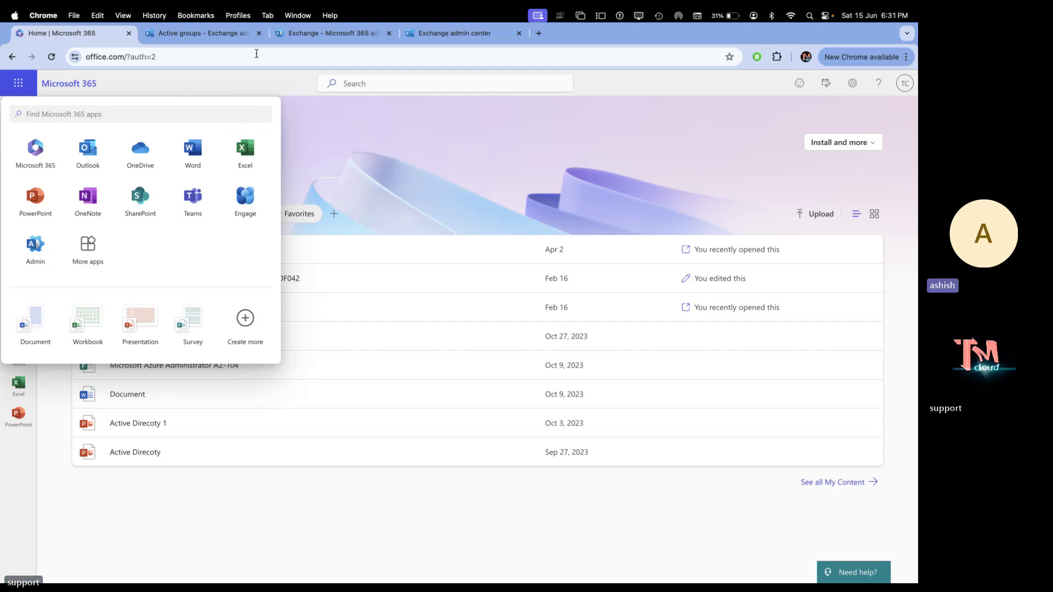
click(88, 198)
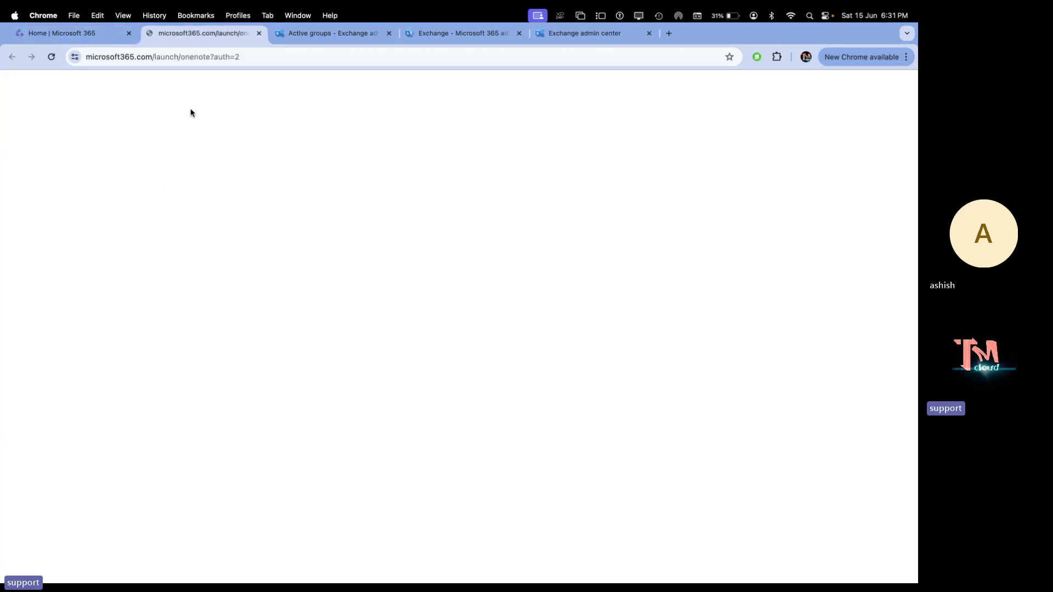
click(258, 33)
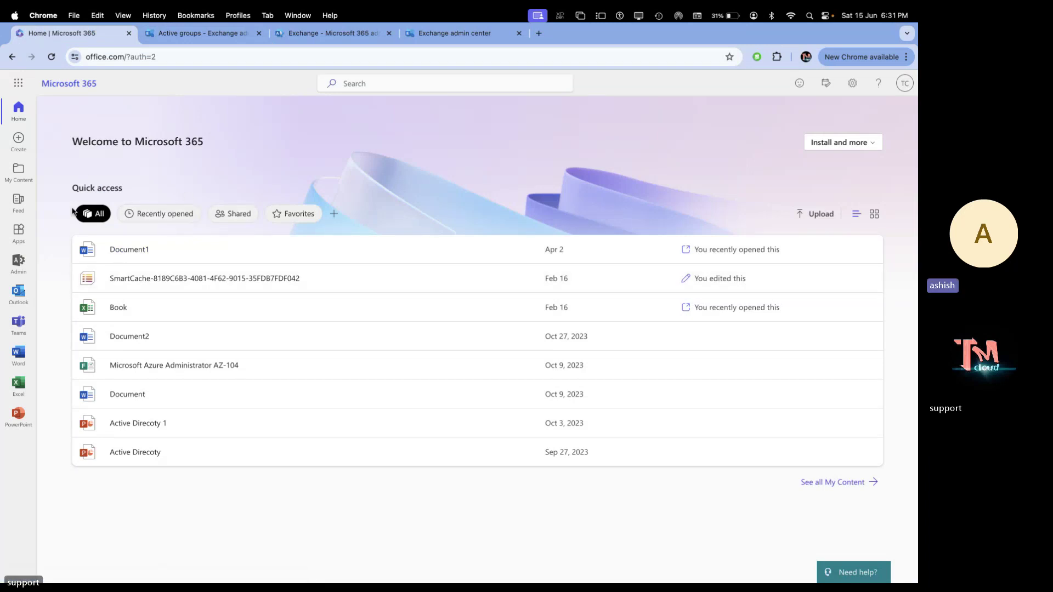
Create a blank document in Word for the web and enter the text "This is test doc ......"
click(18, 354)
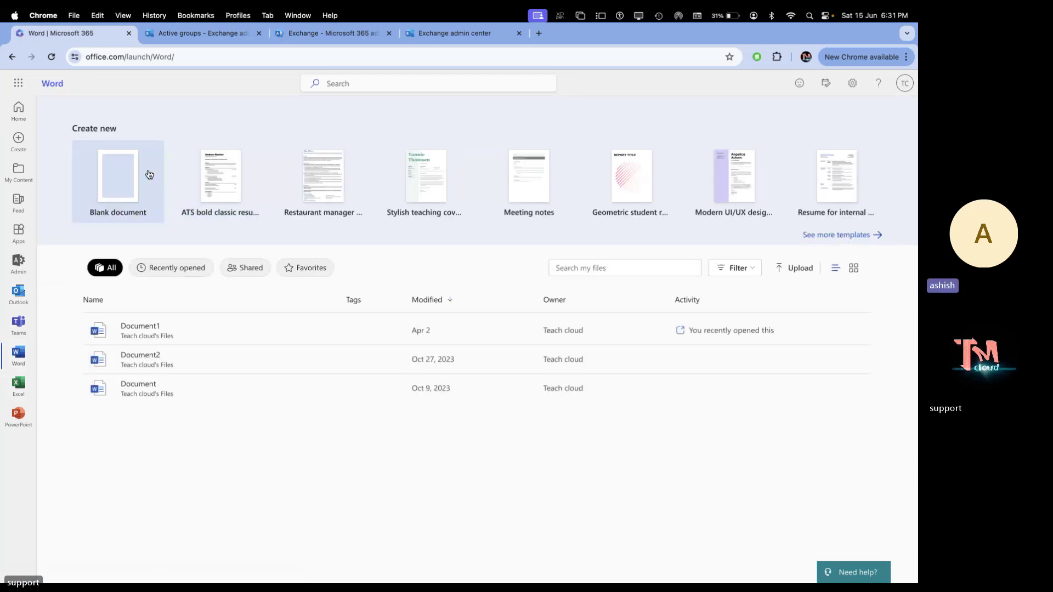
click(117, 173)
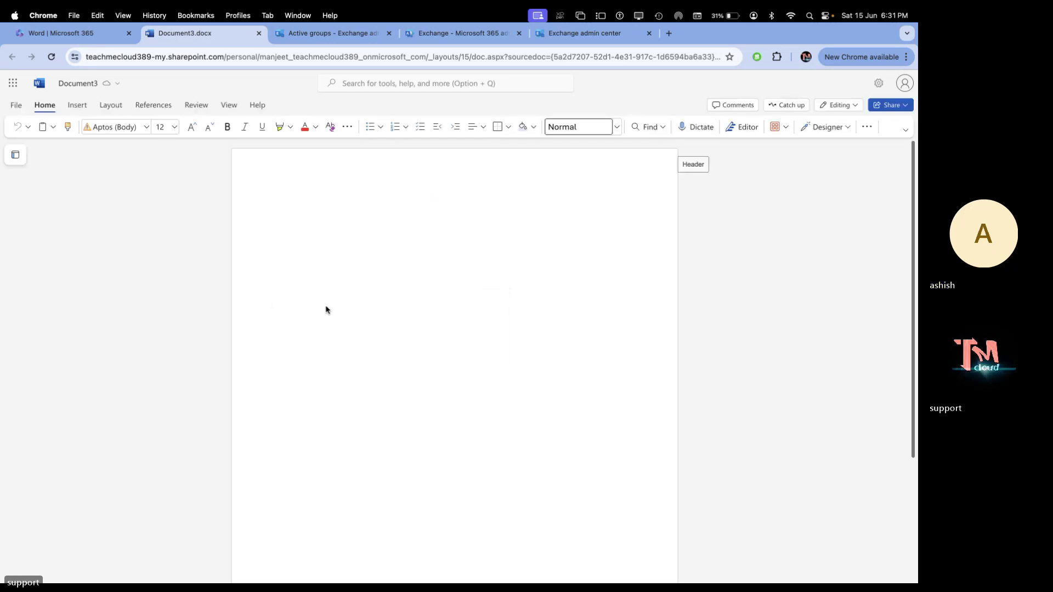
text(this is )
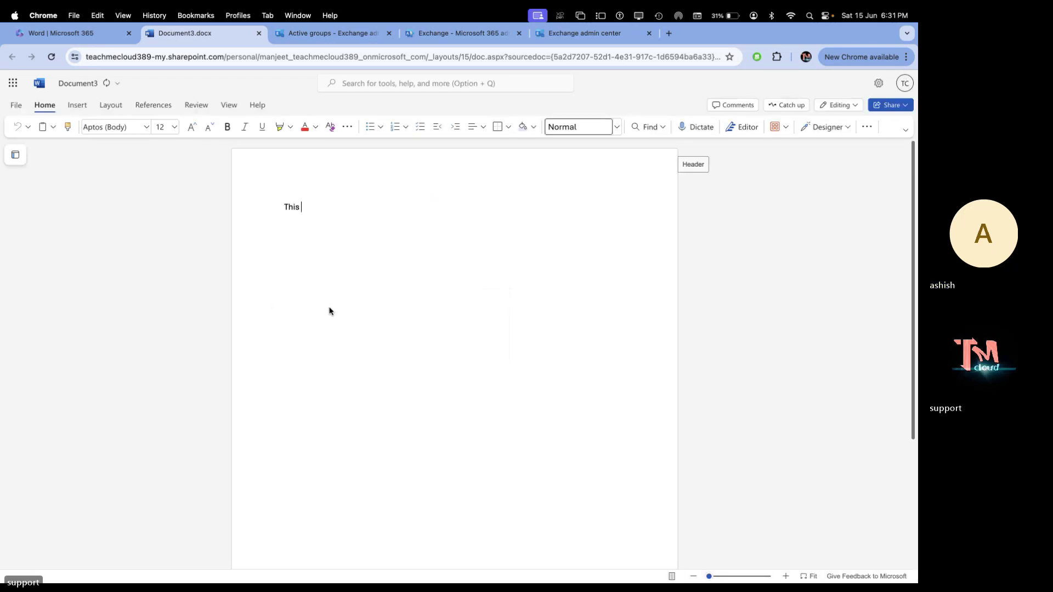
text(tes )
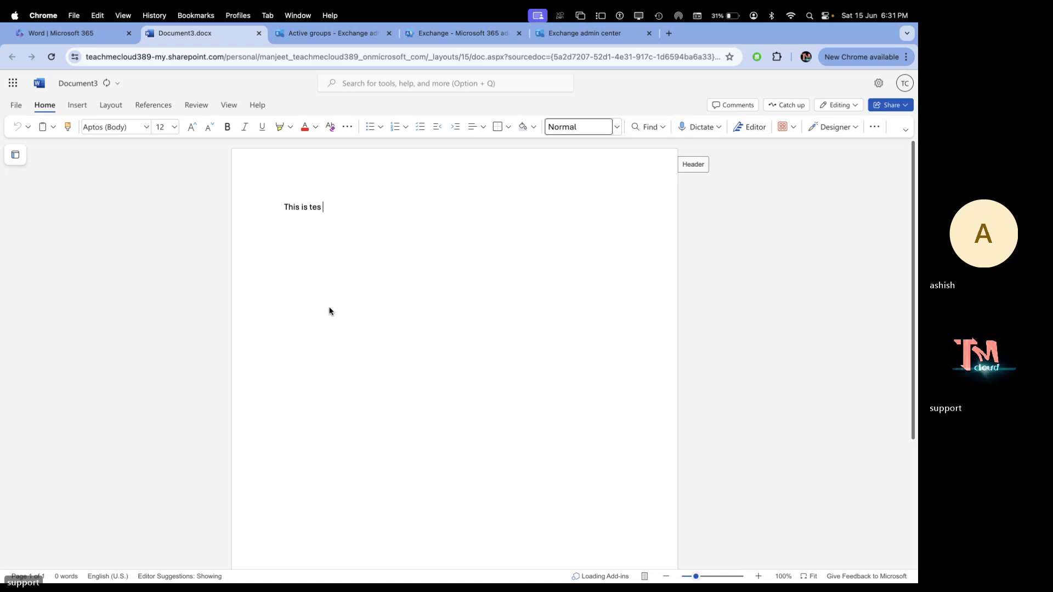
text(doc)
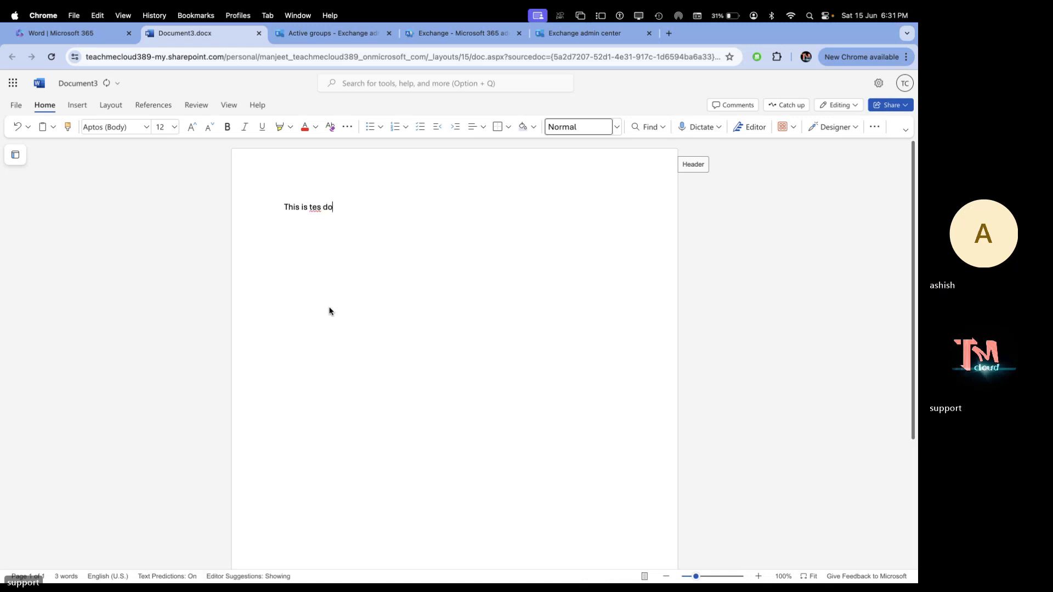
click(321, 207)
click(322, 206)
text(......)
Try to manage access to the test document, view the technical details of the sharing error and dismiss it
click(892, 106)
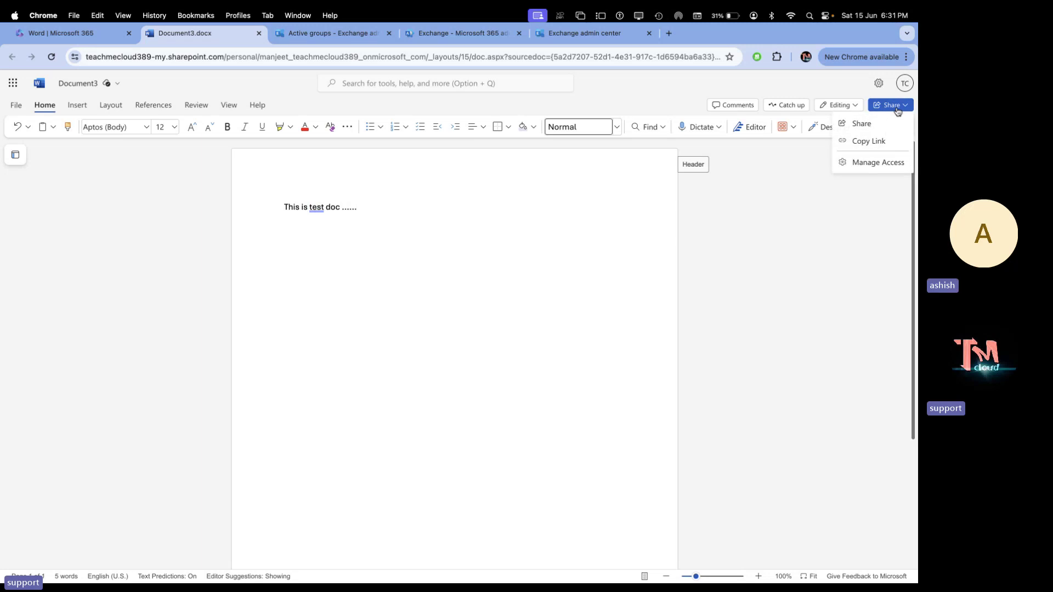
click(868, 164)
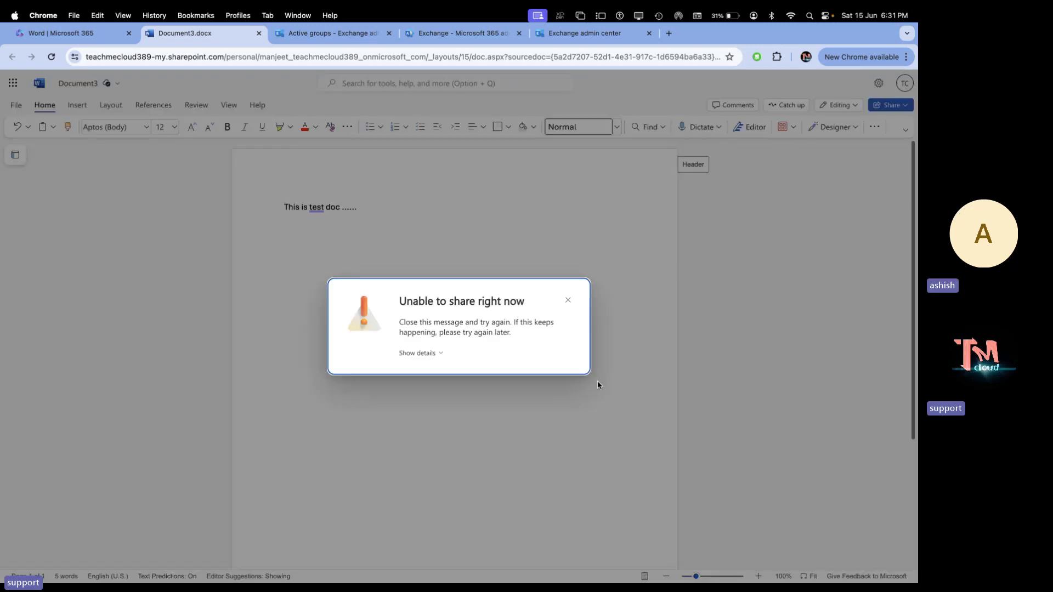
click(429, 355)
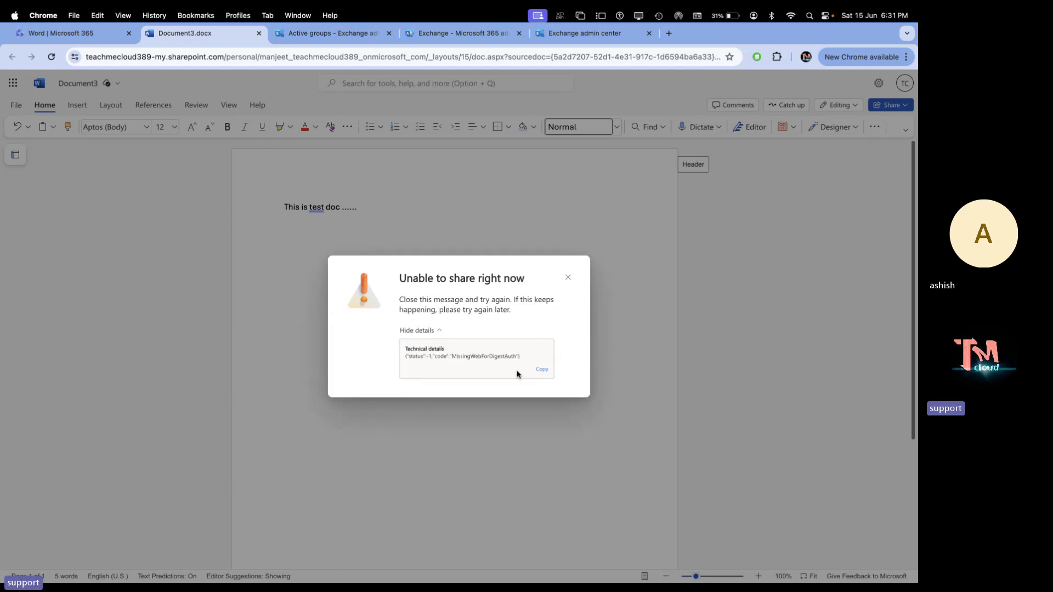
click(568, 277)
click(874, 127)
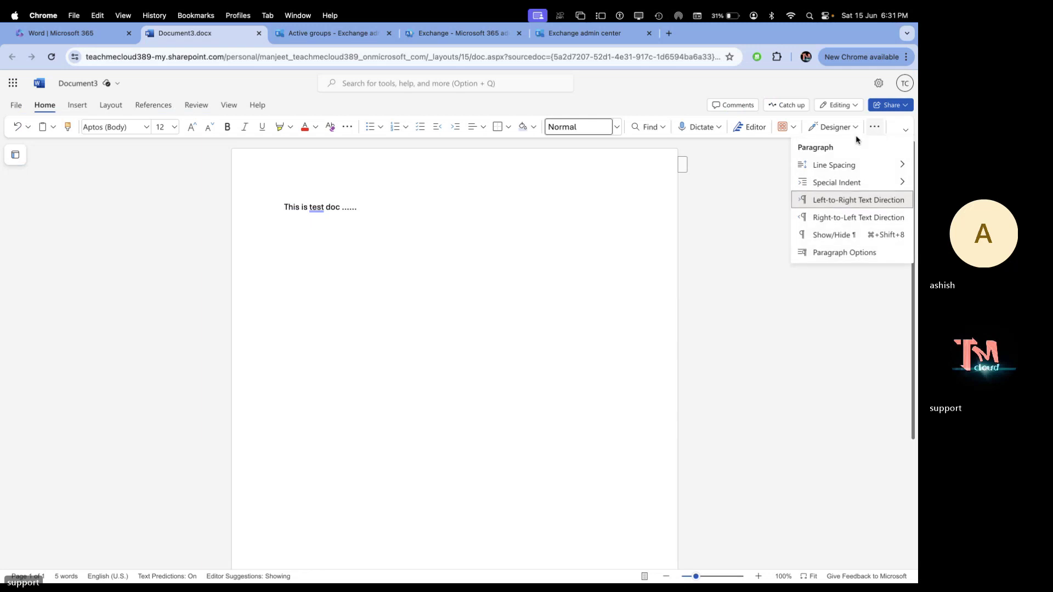
click(647, 254)
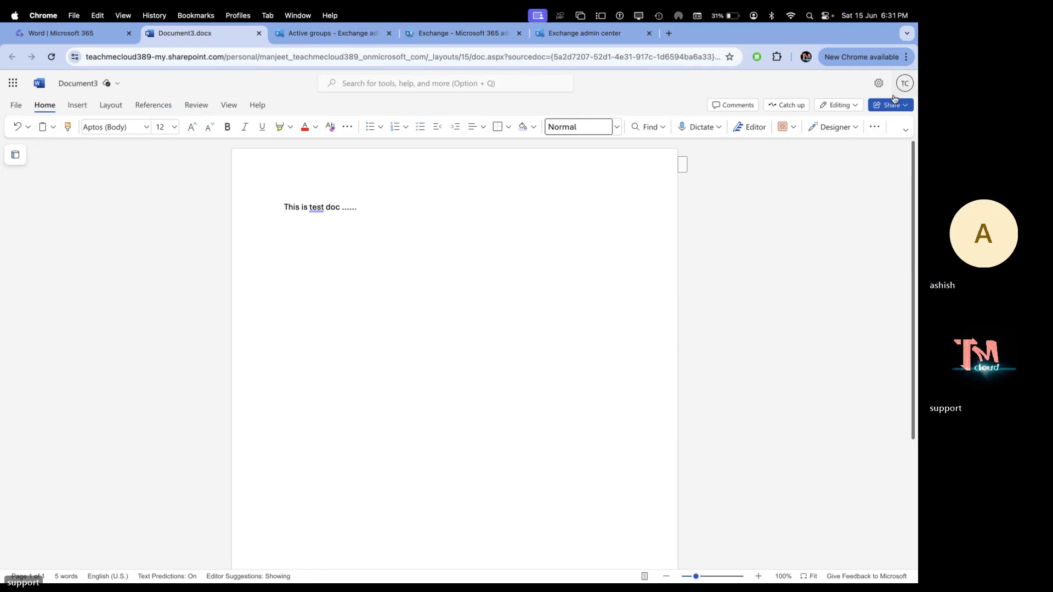
Switch the test document to Viewing mode and try to share it from there
click(848, 108)
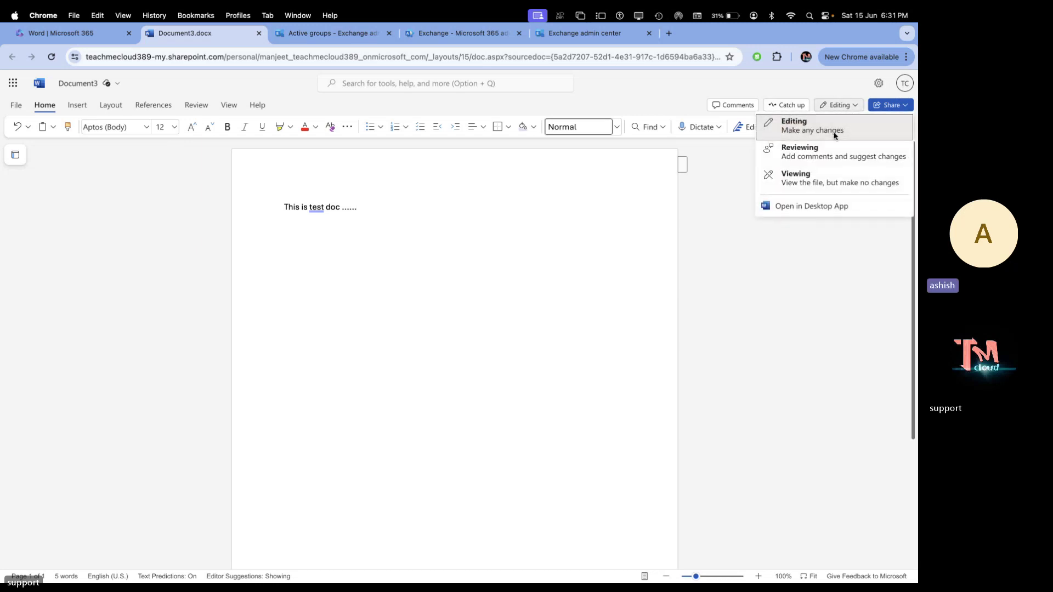
click(814, 174)
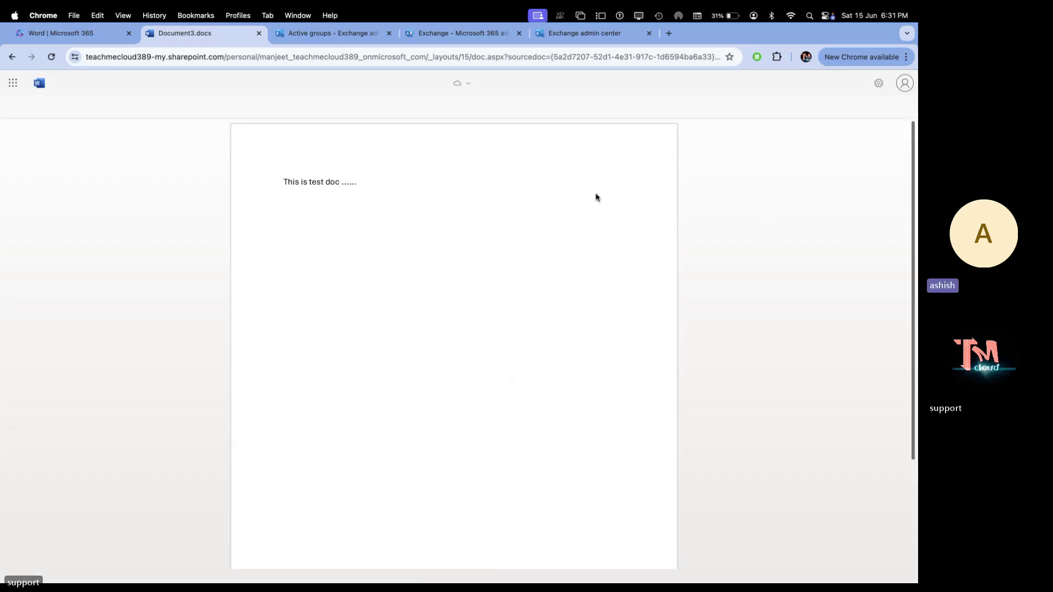
click(899, 107)
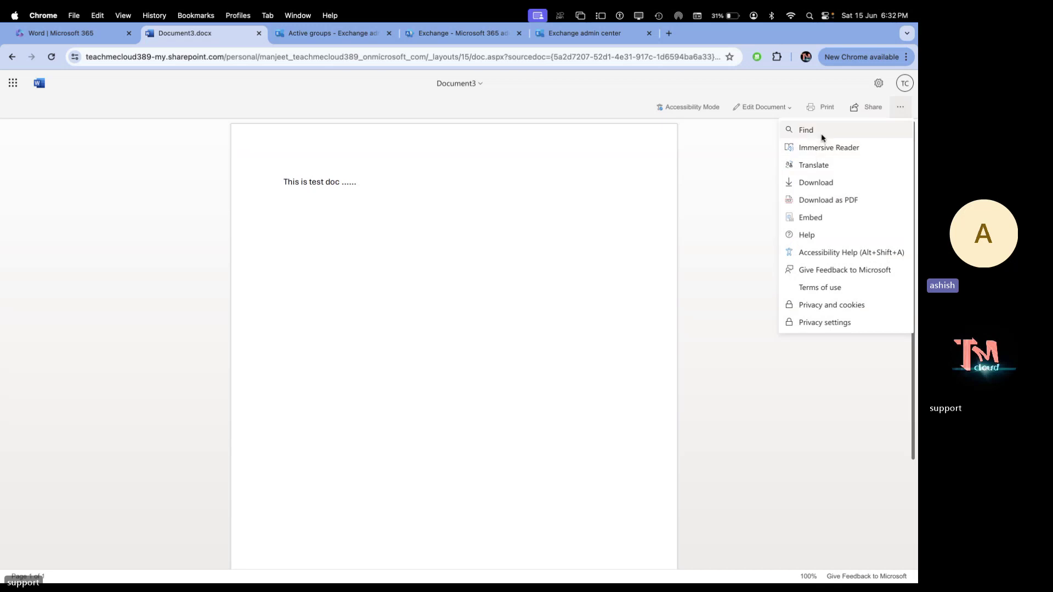
click(869, 111)
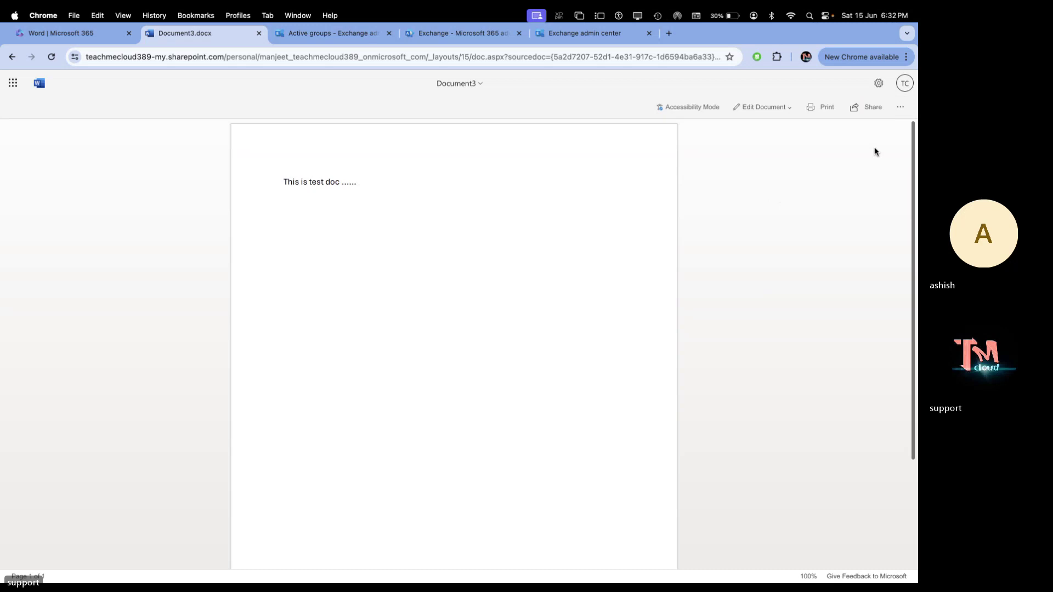
key(ctrl+Left)
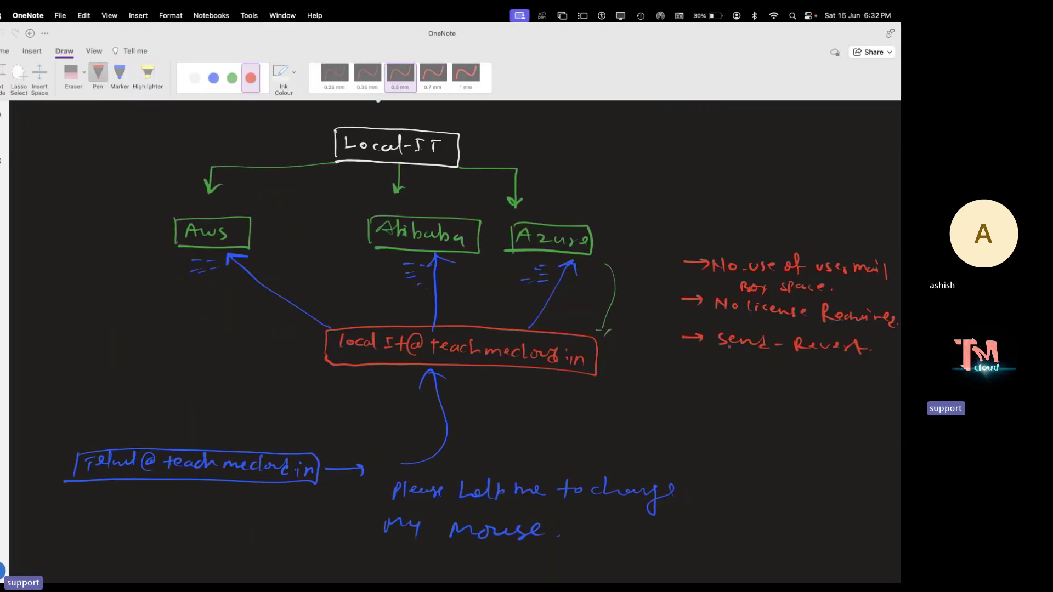
key(ctrl+Right)
key(ctrl+Left)
key(ctrl+Left)
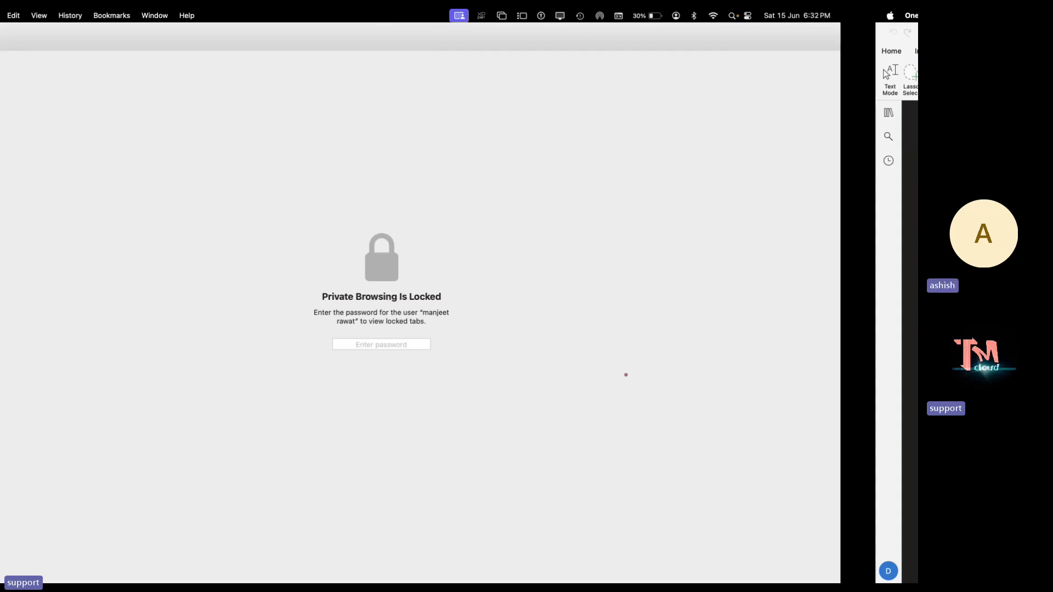
key(ctrl+Right)
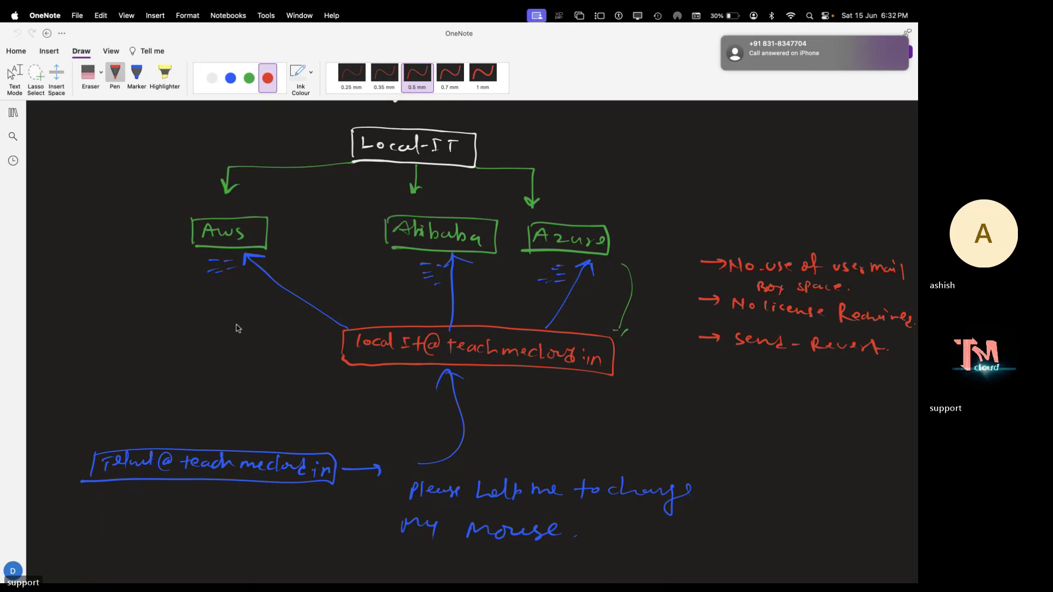
Switch to Safari and close its locked private browsing window and the remaining start page window
key(super+Tab)
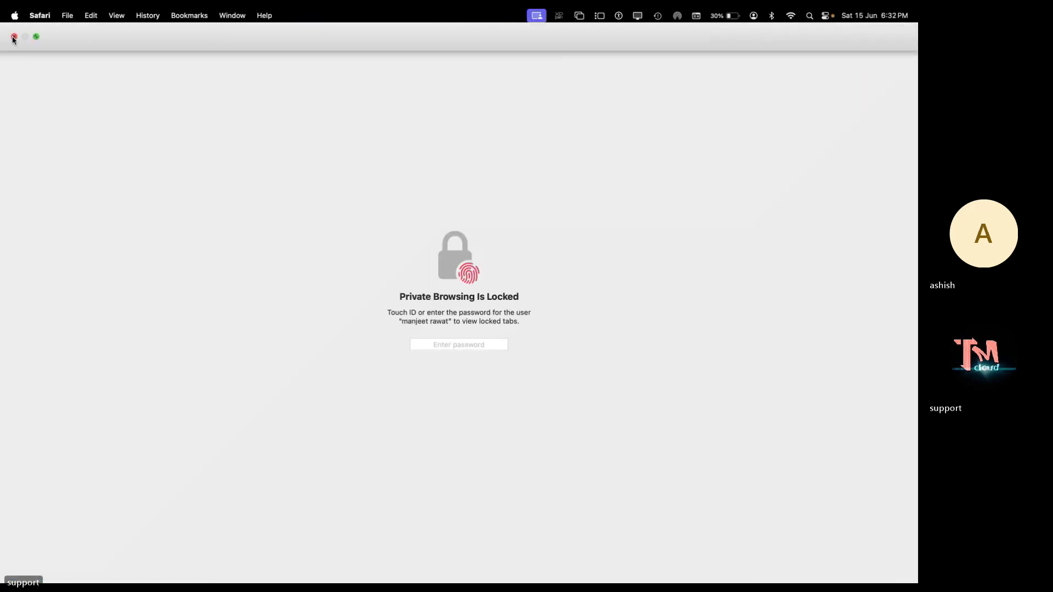
click(15, 38)
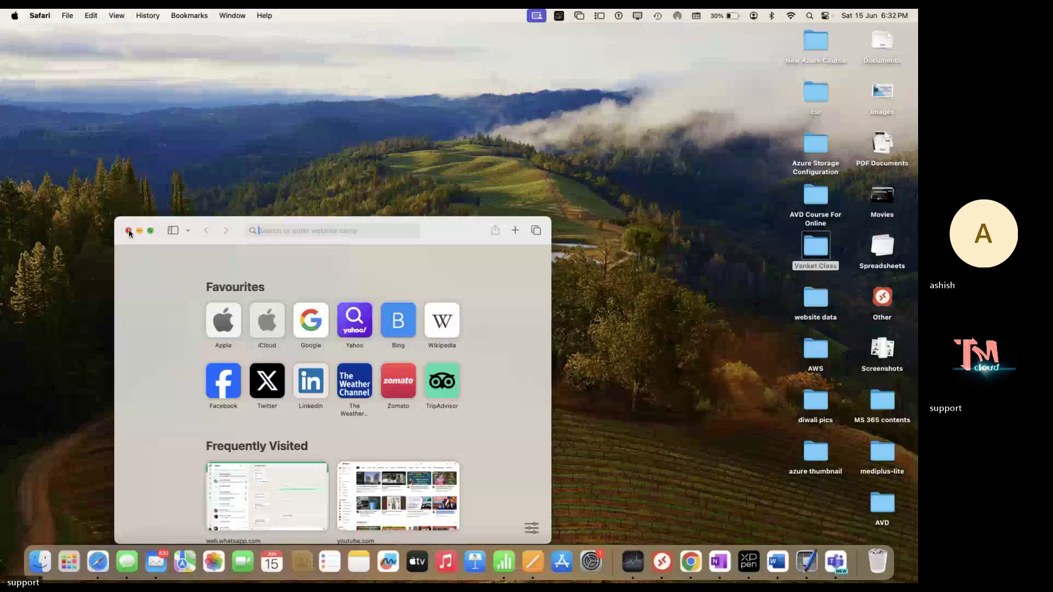
click(128, 229)
key(super+Tab)
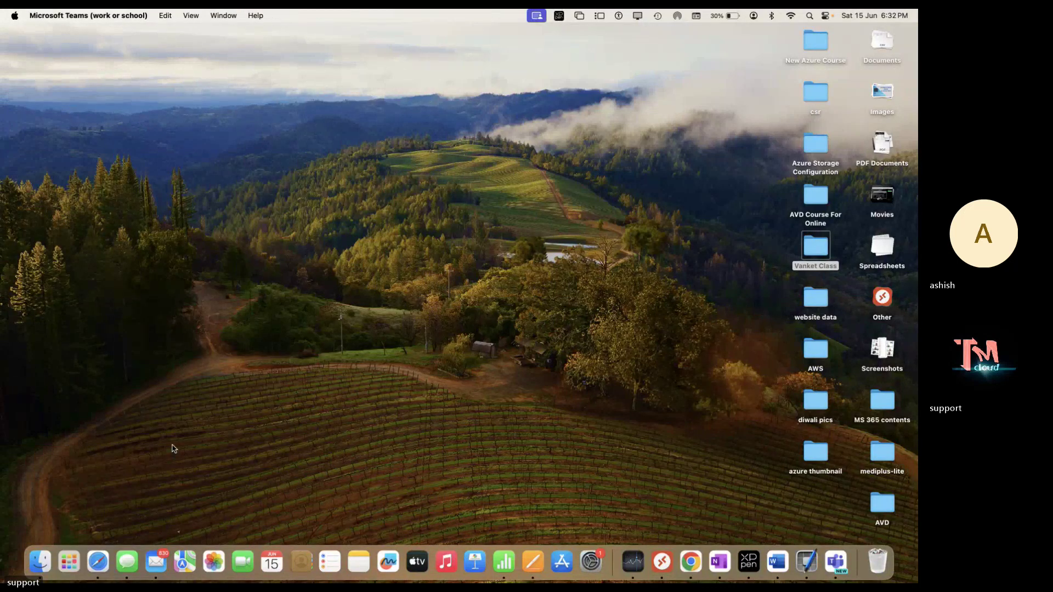